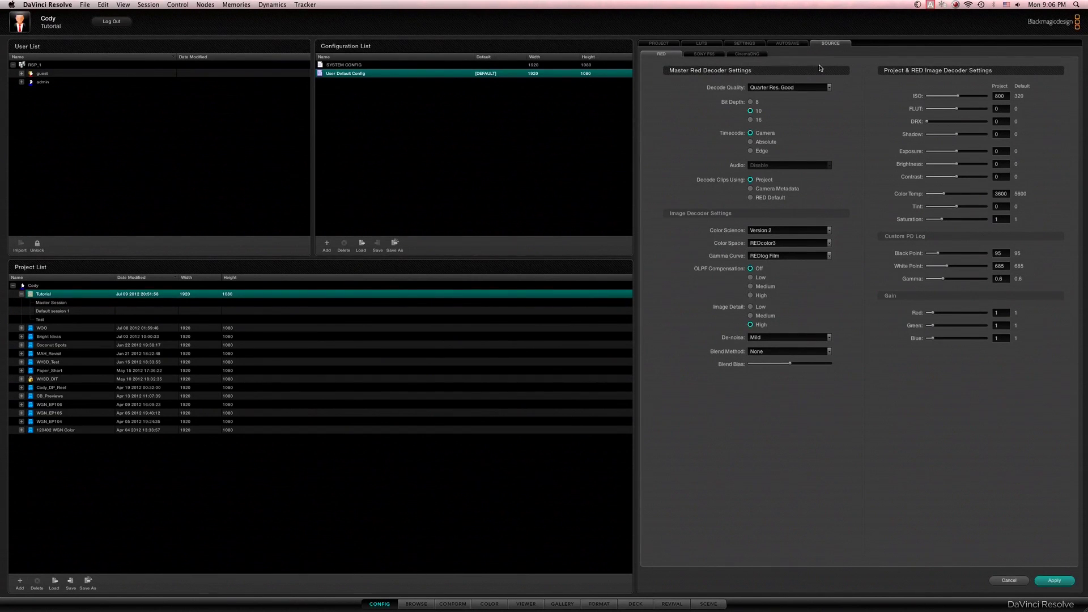
- Keep Decode Quality at Quarter Res. Good and apply the master RED decoder settings
left_click(760, 89)
left_click(769, 116)
left_click(1049, 582)
left_click(768, 257)
left_click(772, 321)
left_click(773, 256)
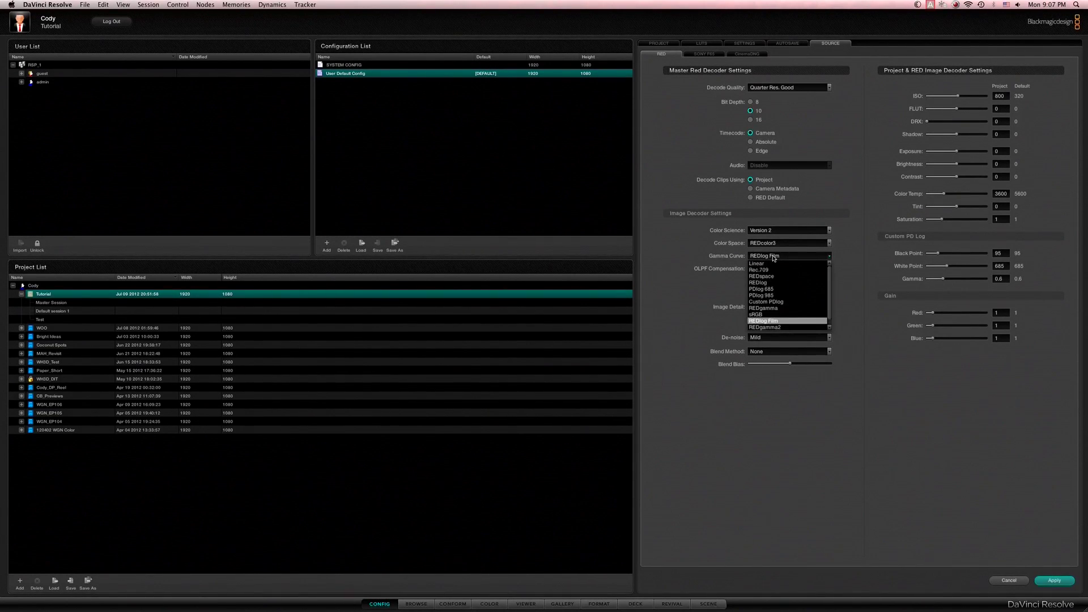
left_click(774, 322)
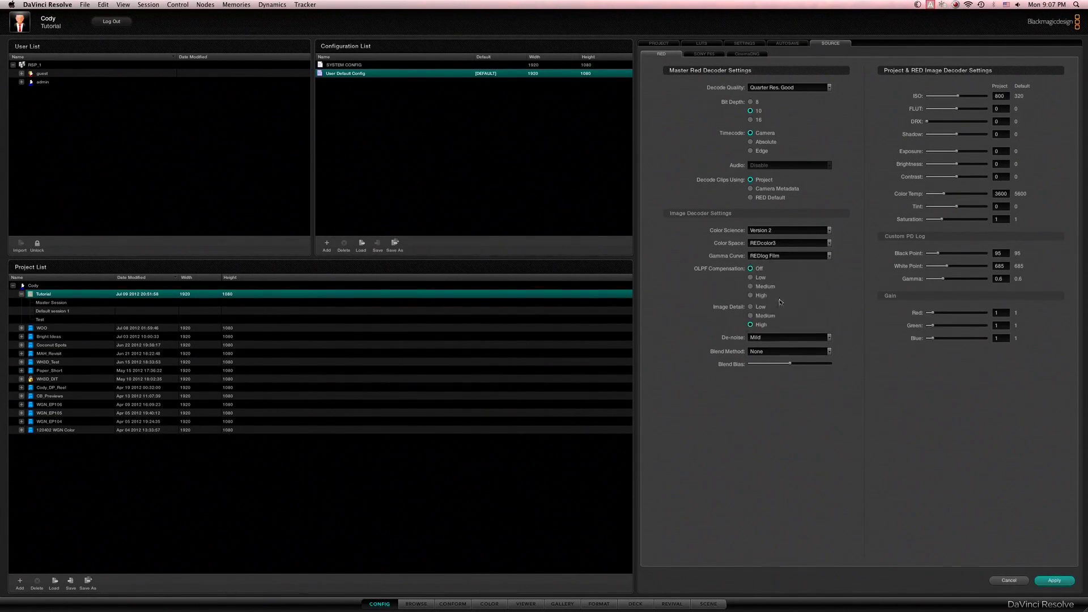
left_click(767, 199)
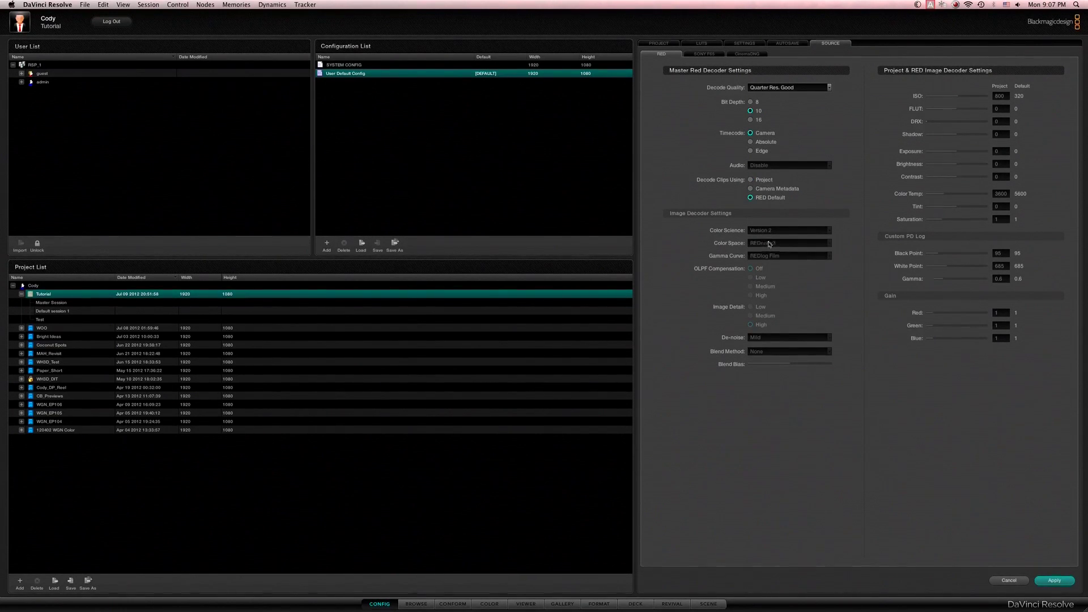
left_click(784, 188)
left_click(763, 181)
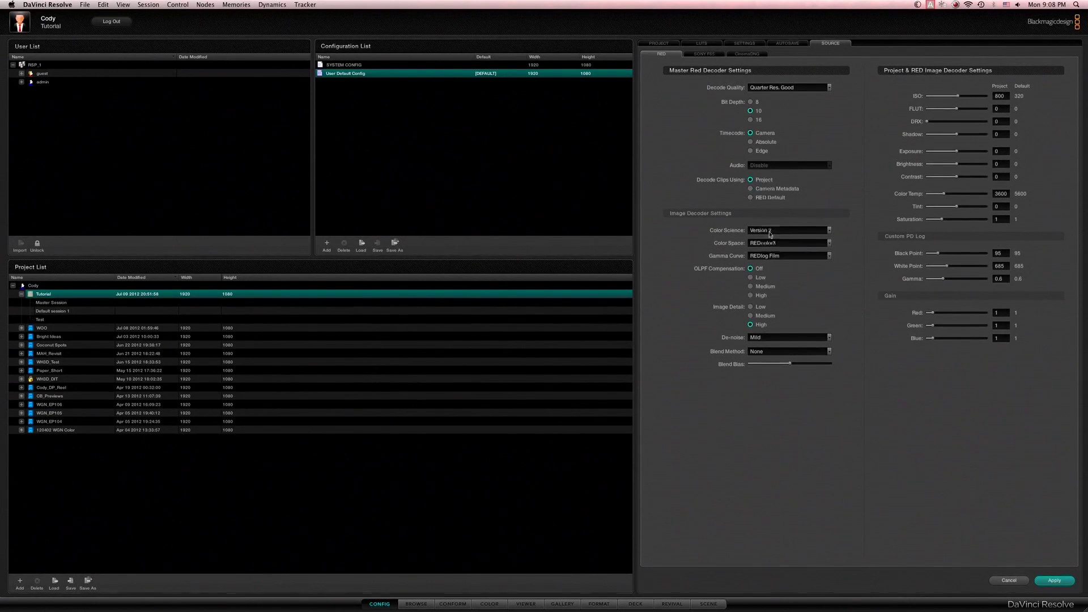
left_click(774, 258)
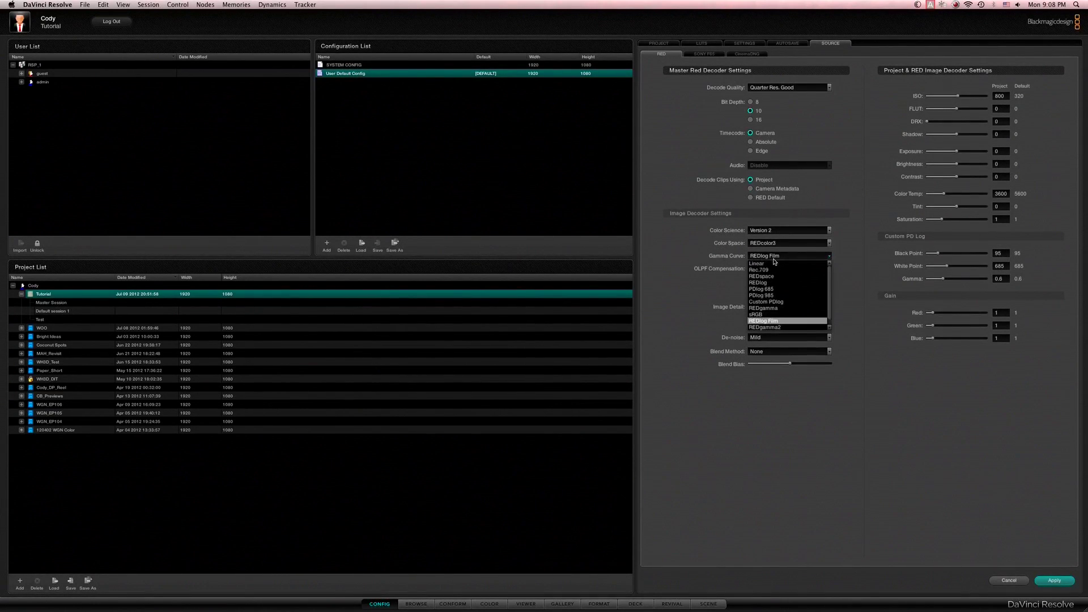
left_click(770, 321)
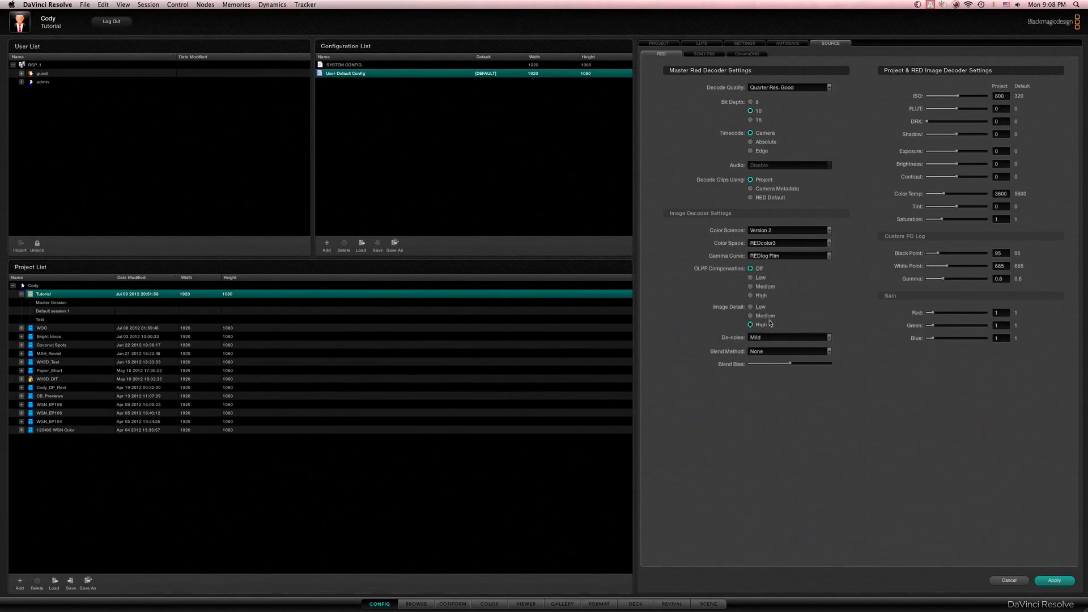
left_click(766, 244)
- Keep REDcolor3, set Color Temp to 3600, Green gain to 0.8 and Blue gain to 0.98
left_click(766, 295)
double_click(1001, 193)
type("3600")
double_click(1001, 326)
type(".8")
left_click(1000, 338)
type(".98")
- Apply the new RED gain settings and move to the Browse page
left_click(1057, 581)
left_click(416, 604)
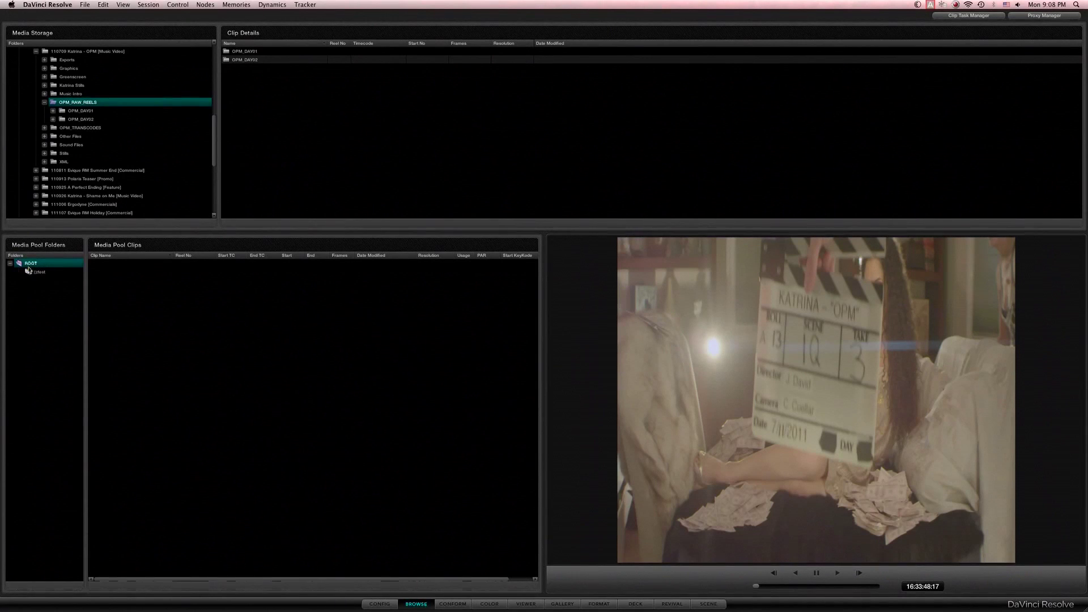
scroll(70, 140, "up", 6)
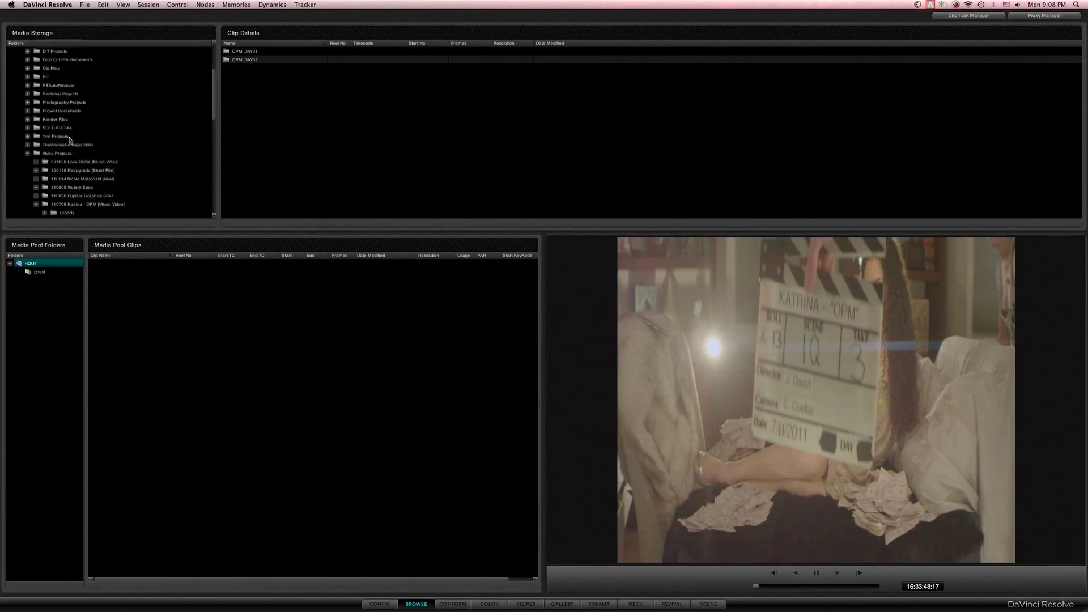
scroll(71, 140, "up", 3)
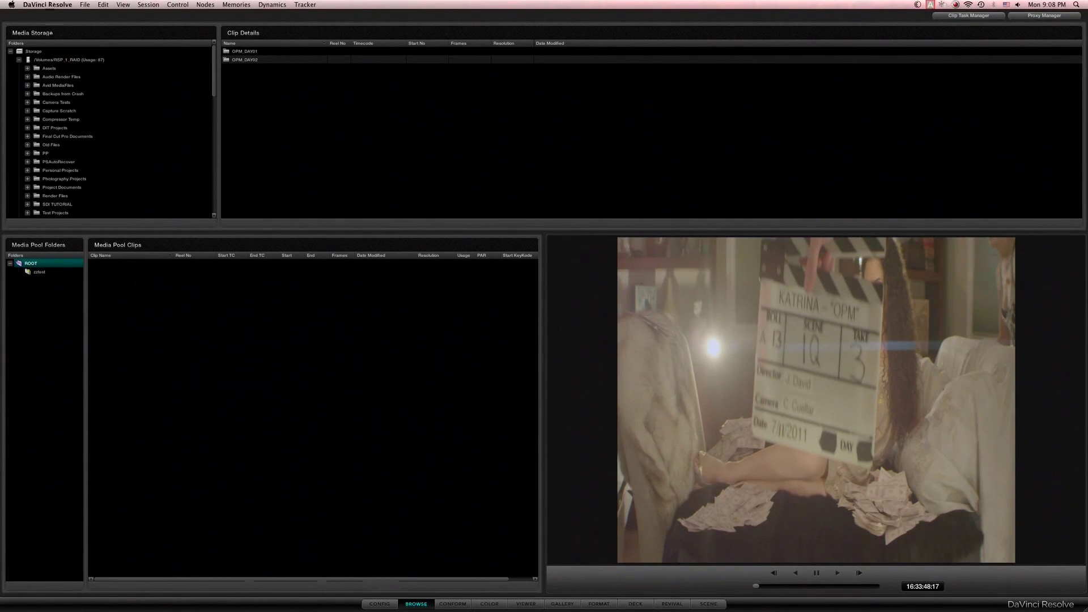
- Open and cancel Preferences, then select the 110709 Katrina folder in Media Storage
left_click(48, 5)
left_click(47, 5)
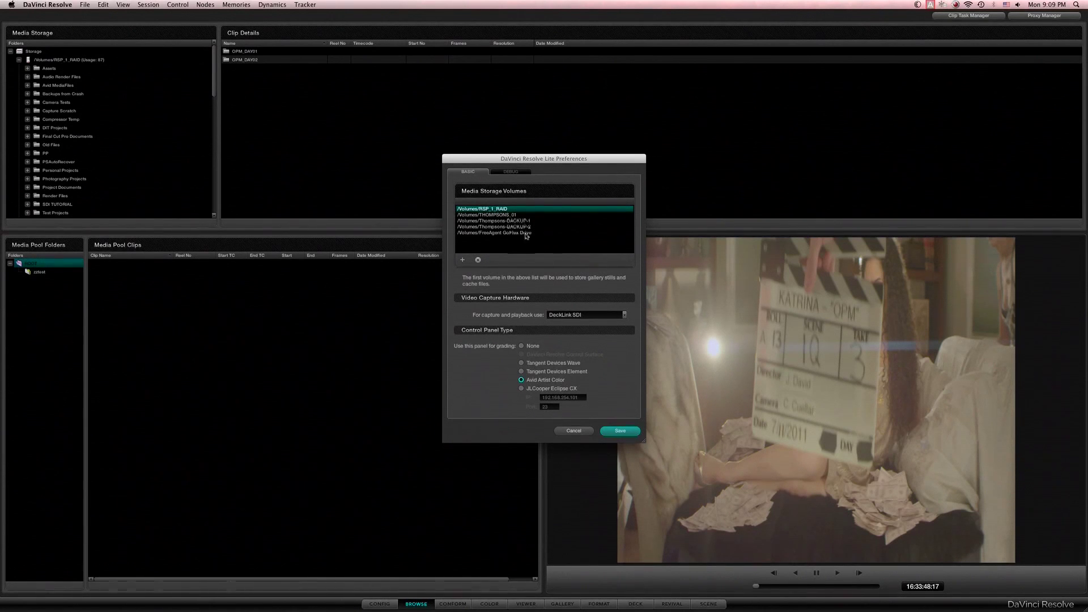
left_click(574, 433)
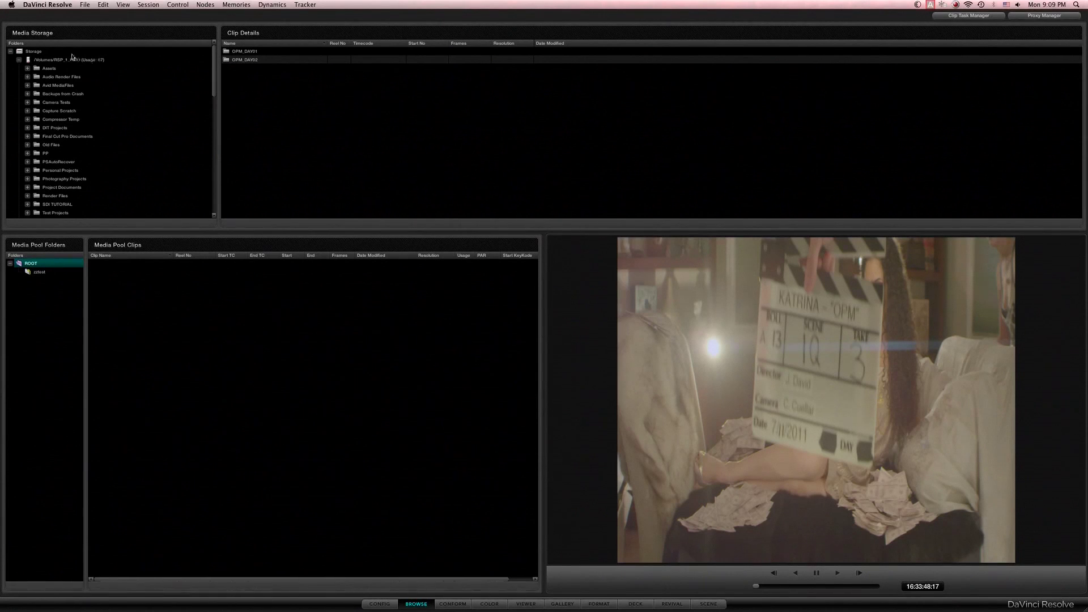
scroll(37, 106, "down", 3)
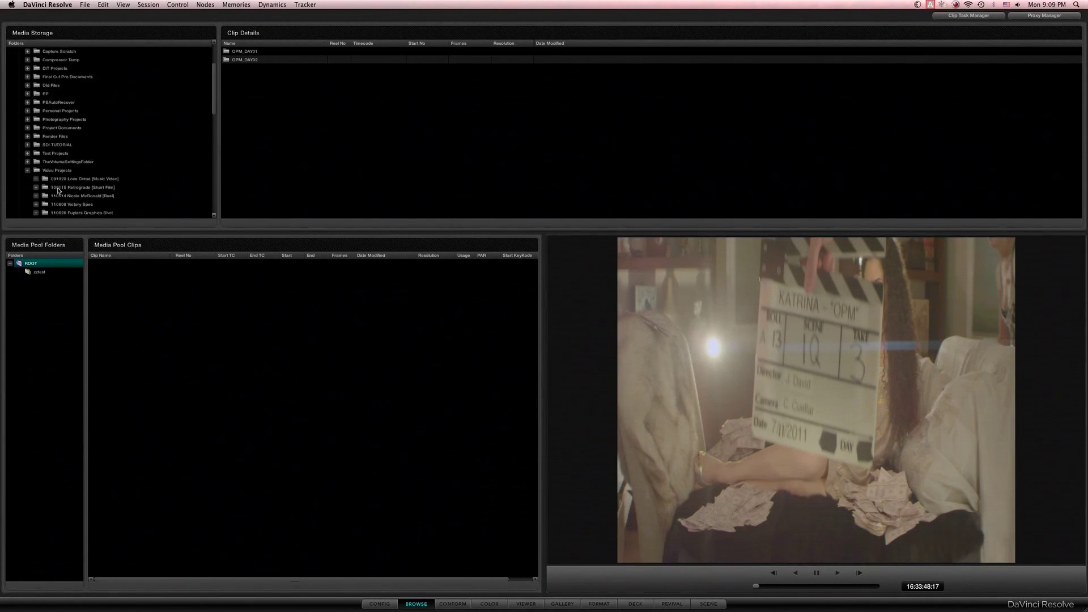
scroll(51, 156, "down", 3)
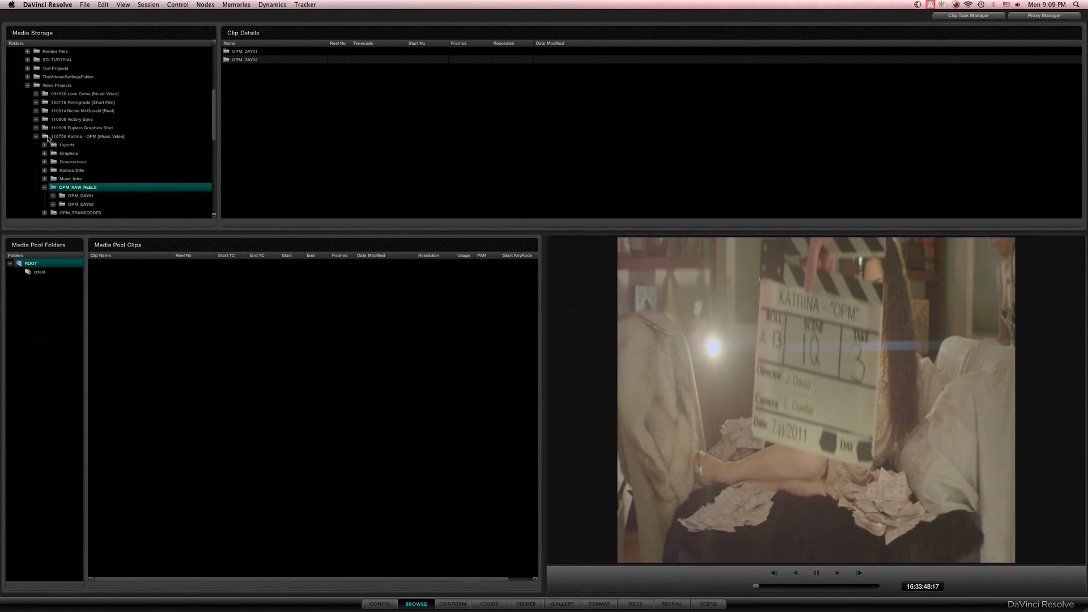
left_click(52, 137)
- Add OPM_RAW_REELS with its subfolders to the Media Pool and preview the poker table clip
right_click(84, 189)
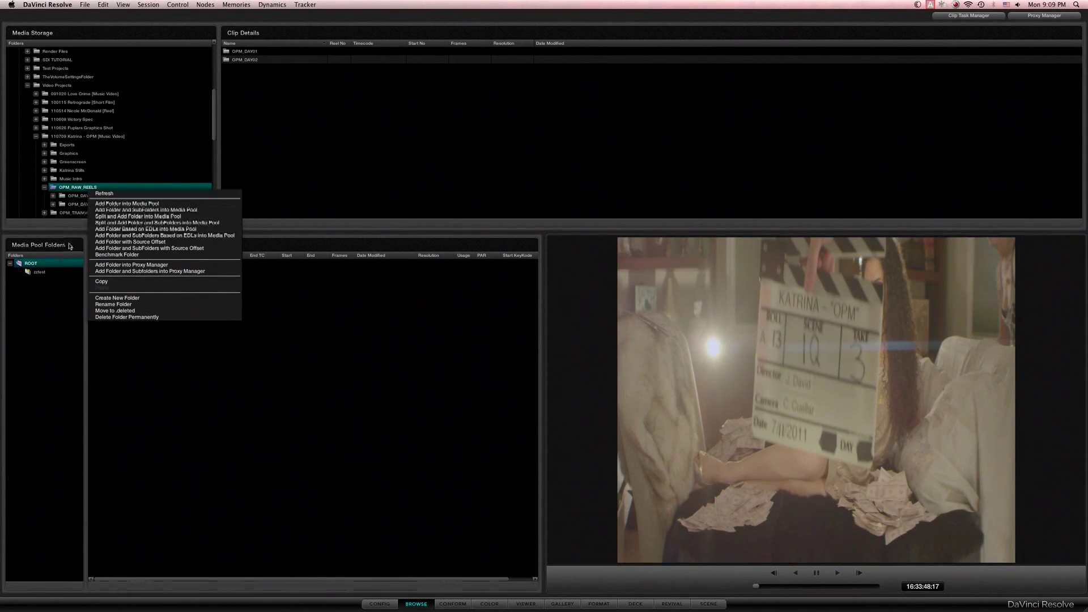
left_click(143, 211)
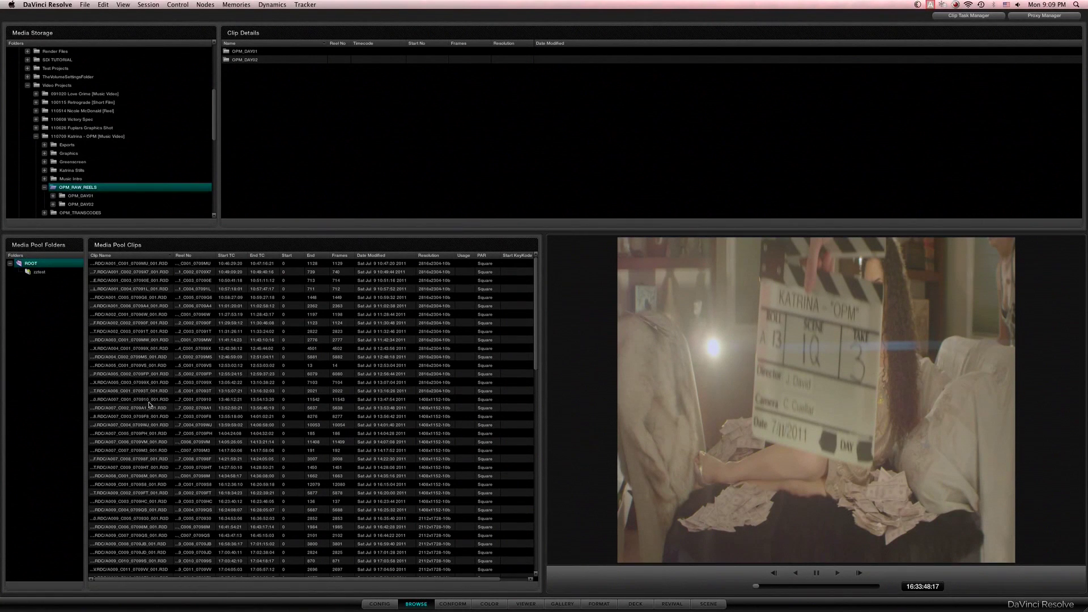
left_click(167, 366)
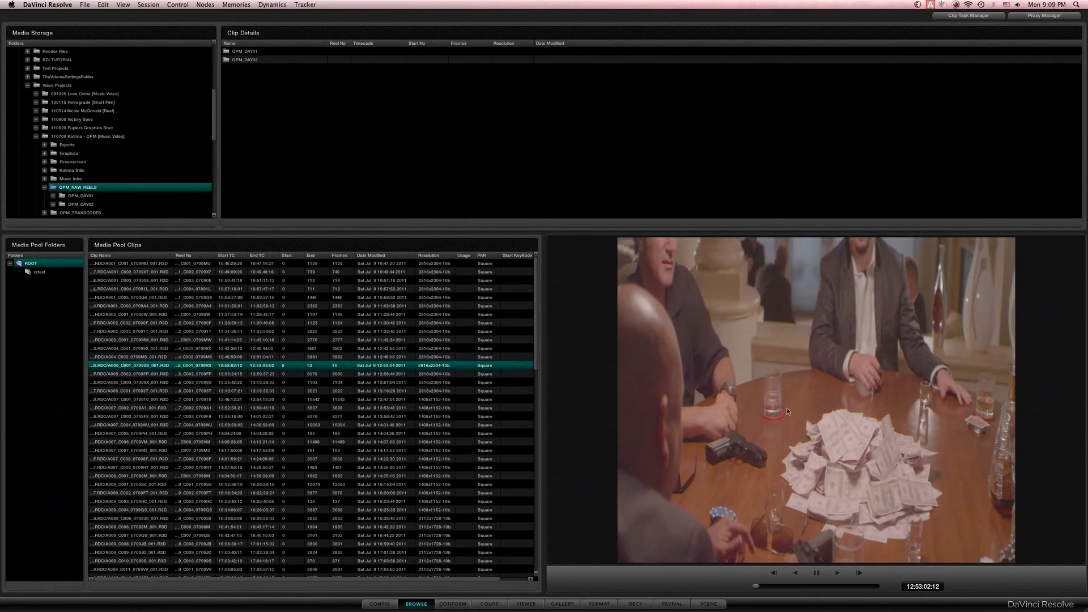
- Change every Media Pool clip's pixel aspect ratio from Square to CinemaScope
left_click(116, 342)
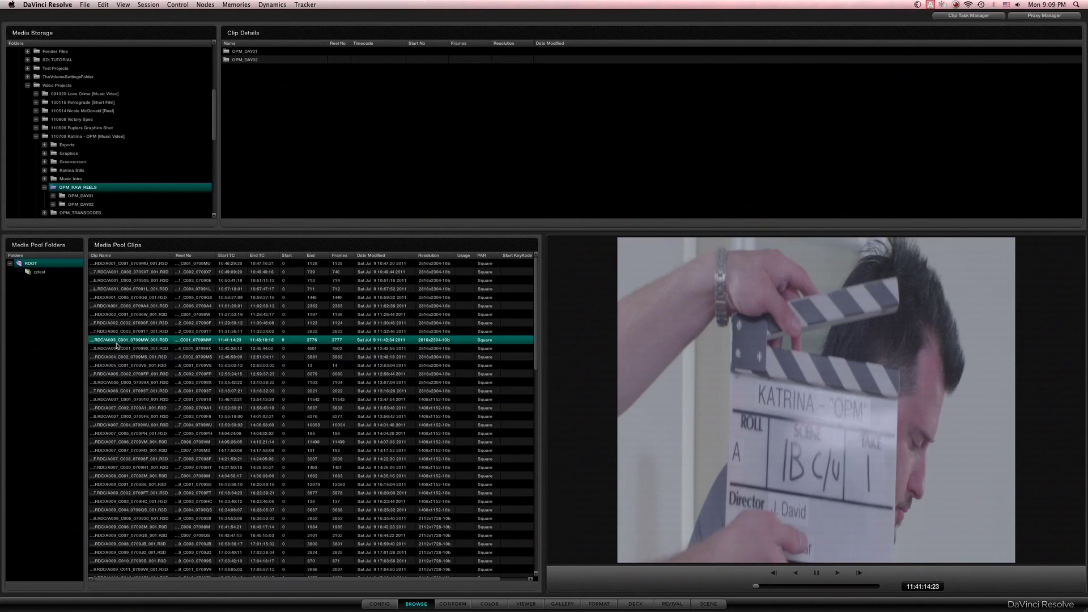
key("super+a")
right_click(121, 325)
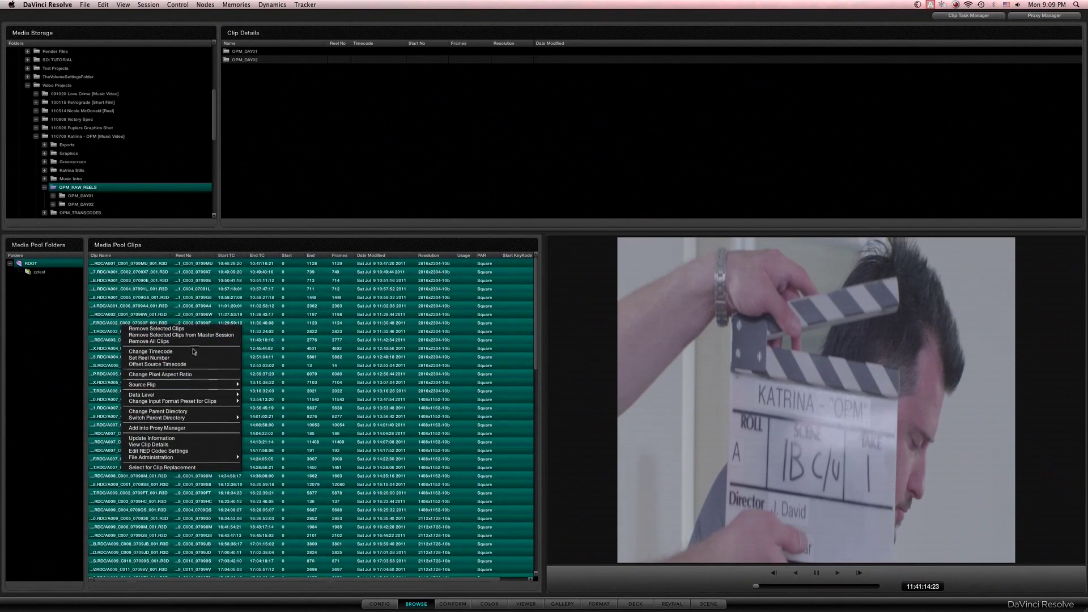
left_click(161, 374)
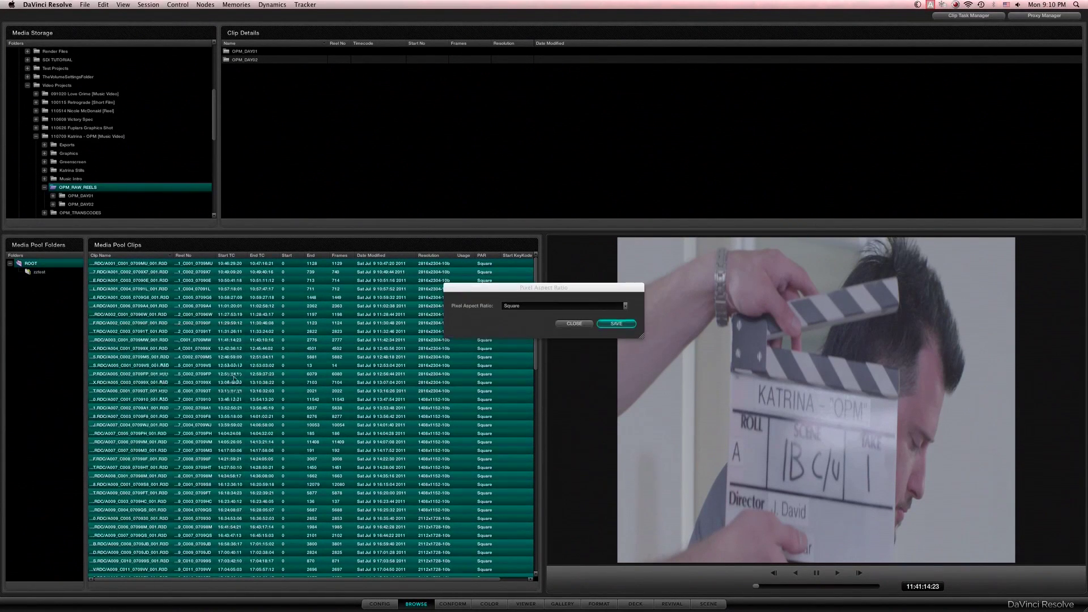
left_click(547, 306)
left_click(590, 343)
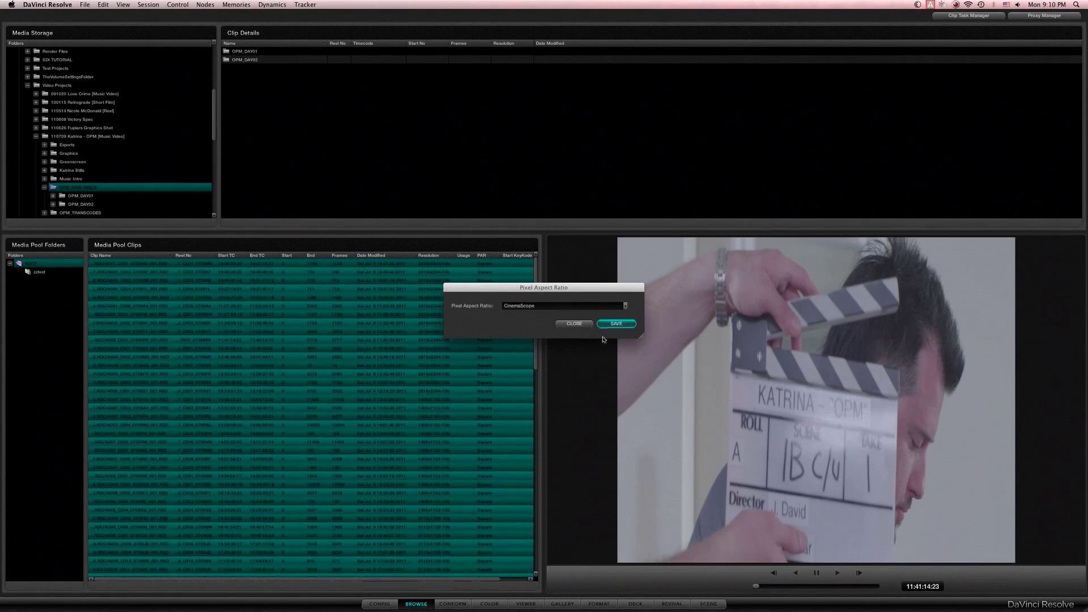
left_click(615, 324)
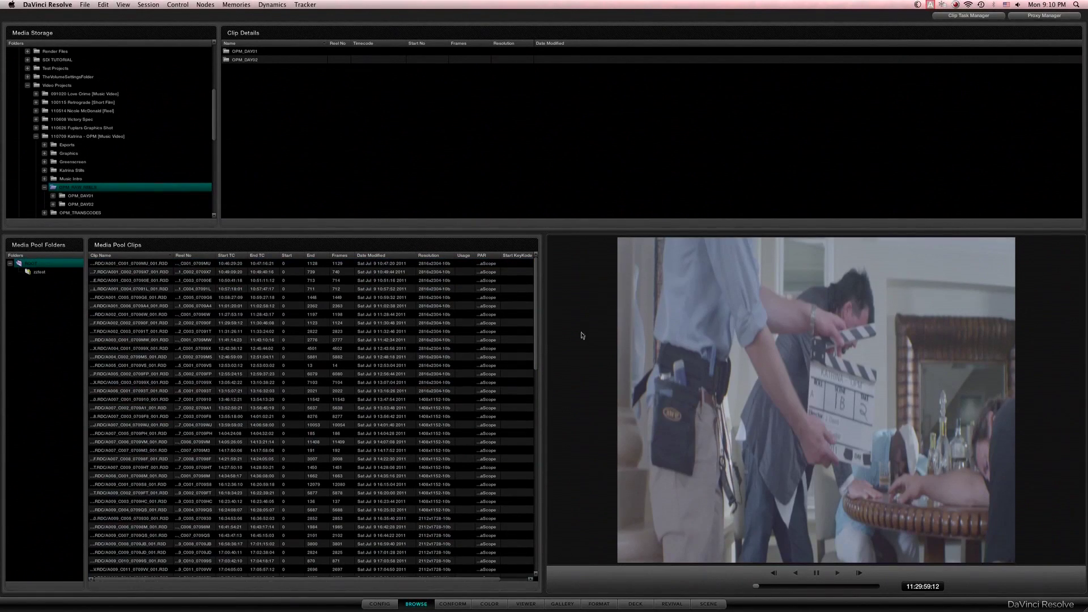
- On the conform page, create a new empty timeline session named 2
left_click(450, 606)
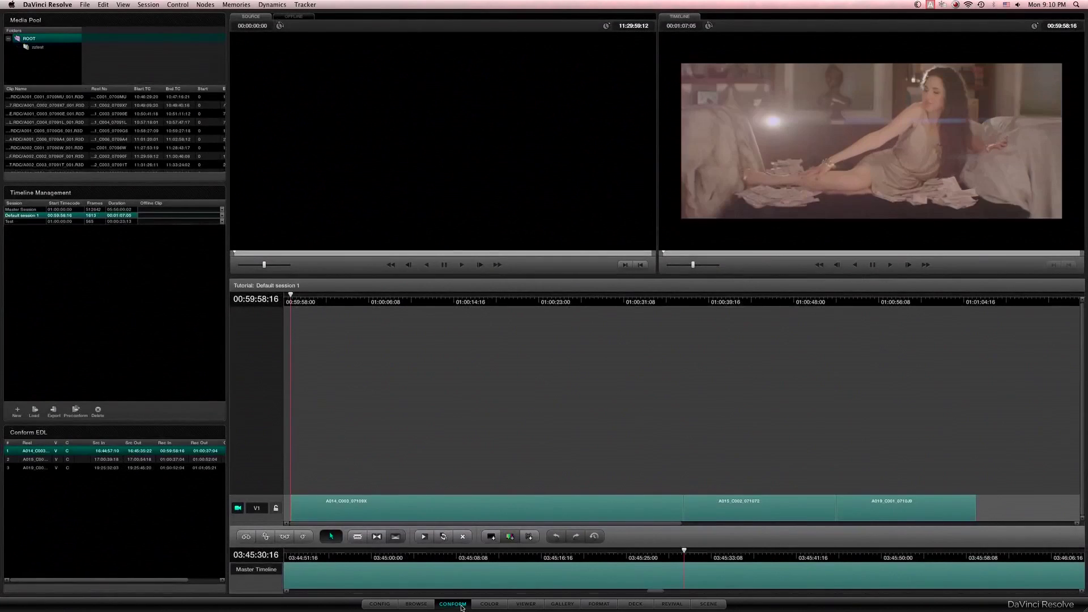
left_click(17, 411)
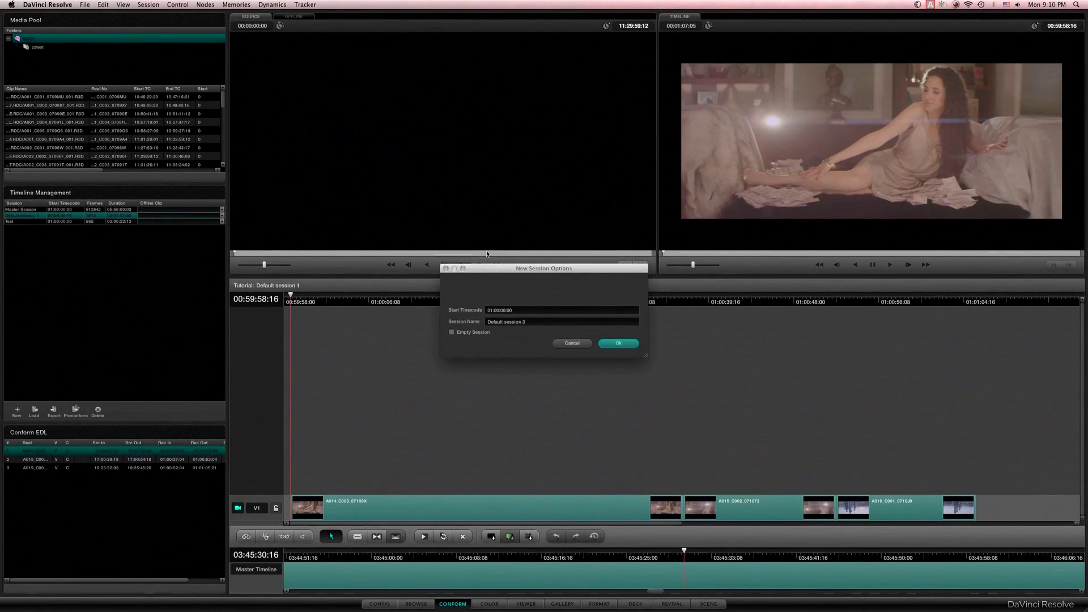
left_click(452, 333)
left_click_drag(537, 321, 429, 310)
type("2")
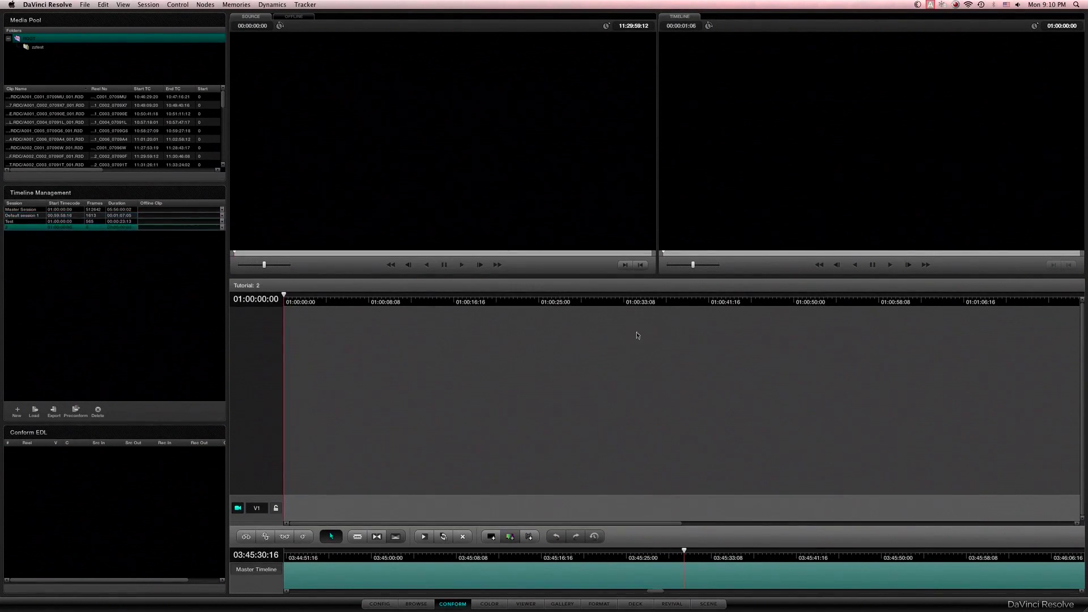
- Preview clips C006_0709A4 and A007_C003 in the Source viewer, then load A013_C002
left_click(38, 140)
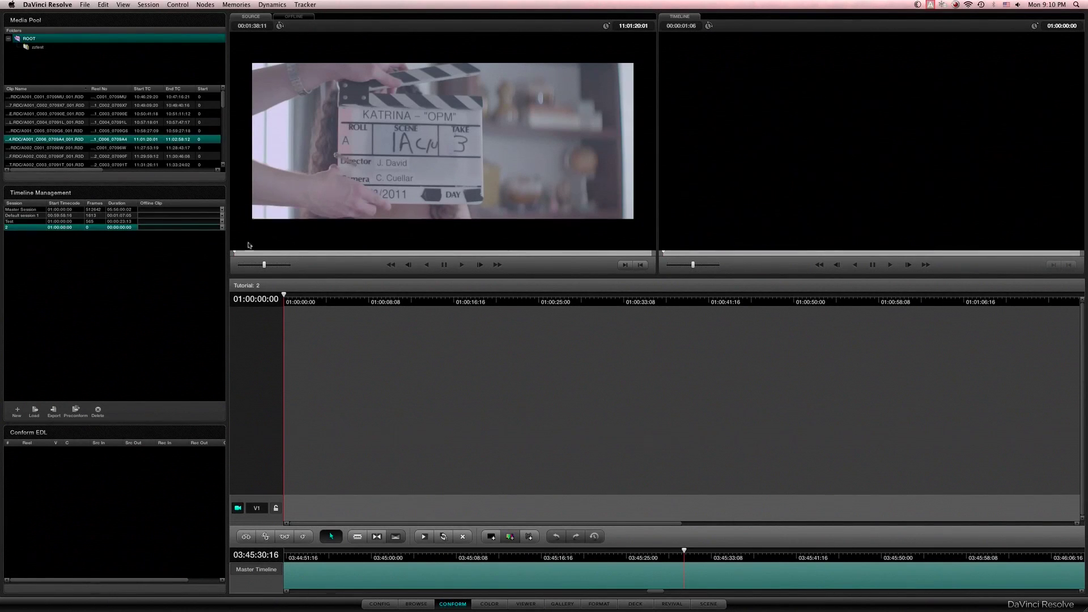
left_click_drag(246, 253, 411, 260)
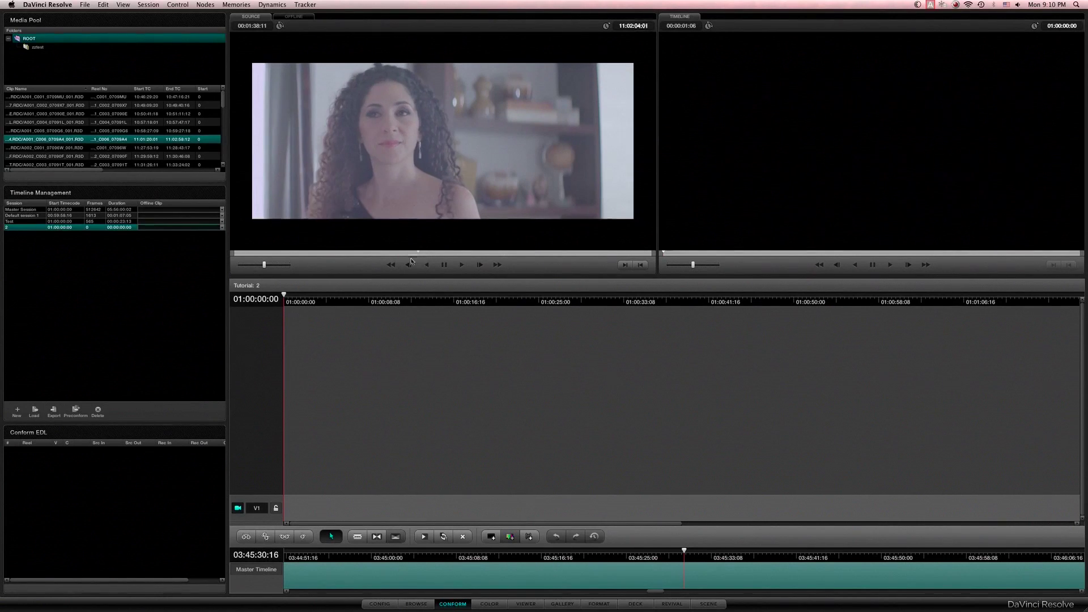
left_click(382, 254)
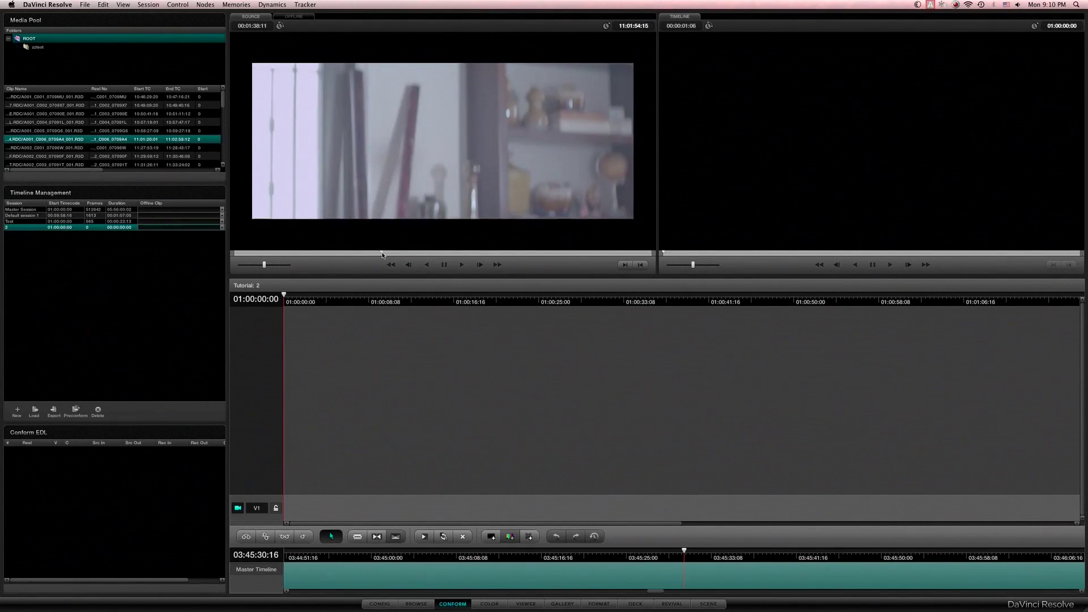
left_click_drag(382, 254, 427, 262)
scroll(129, 145, "down", 10)
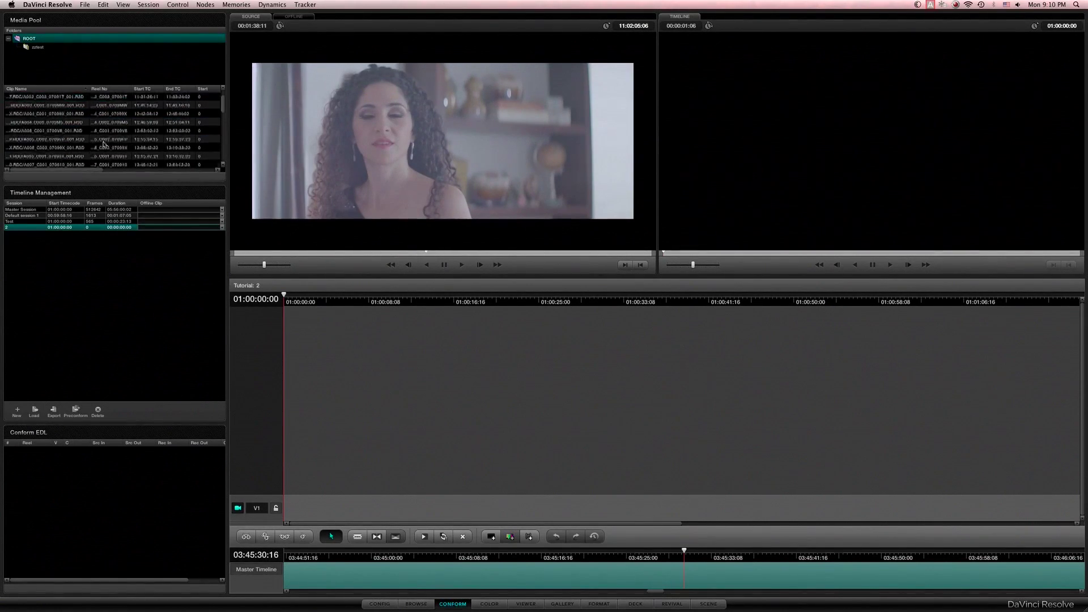
left_click(85, 122)
scroll(85, 142, "down", 5)
left_click(84, 143)
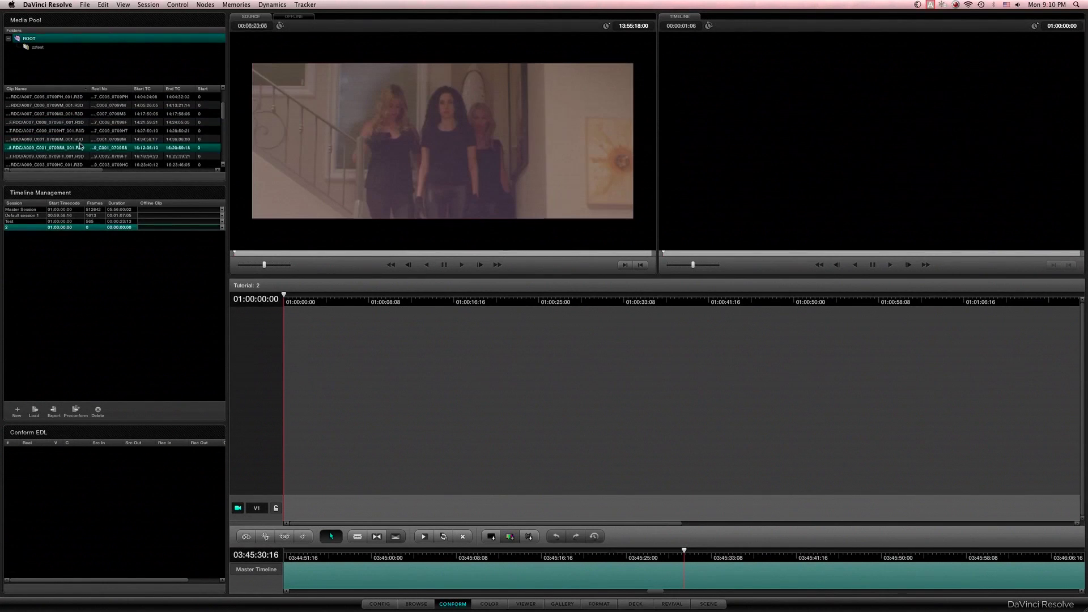
scroll(82, 144, "down", 5)
left_click(81, 145)
scroll(80, 146, "down", 3)
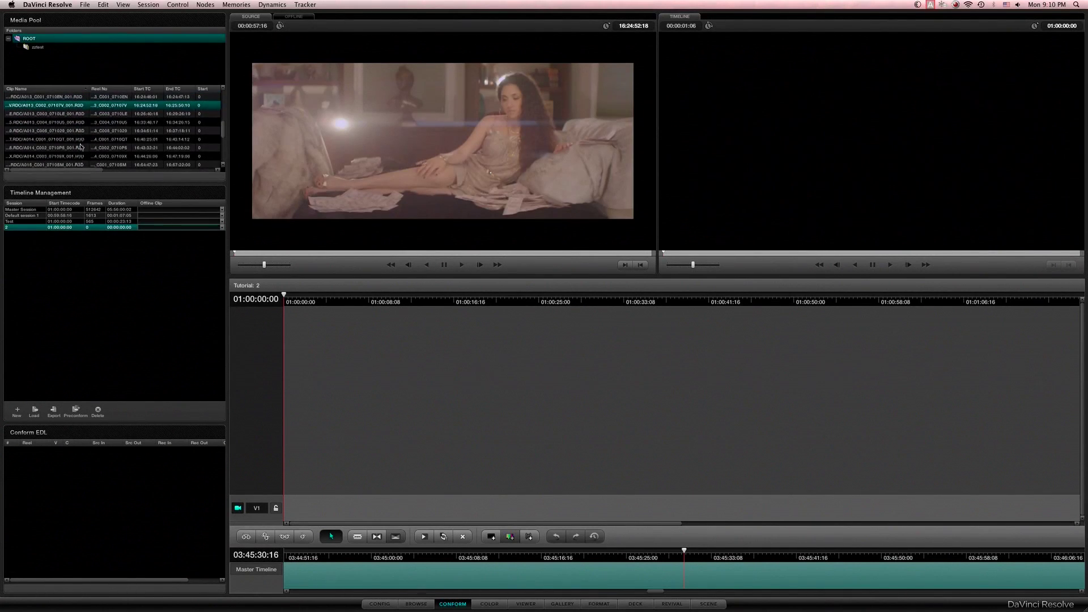
- Mark in and out points on A013_C002 and place that section on track V1
left_click_drag(250, 256, 306, 253)
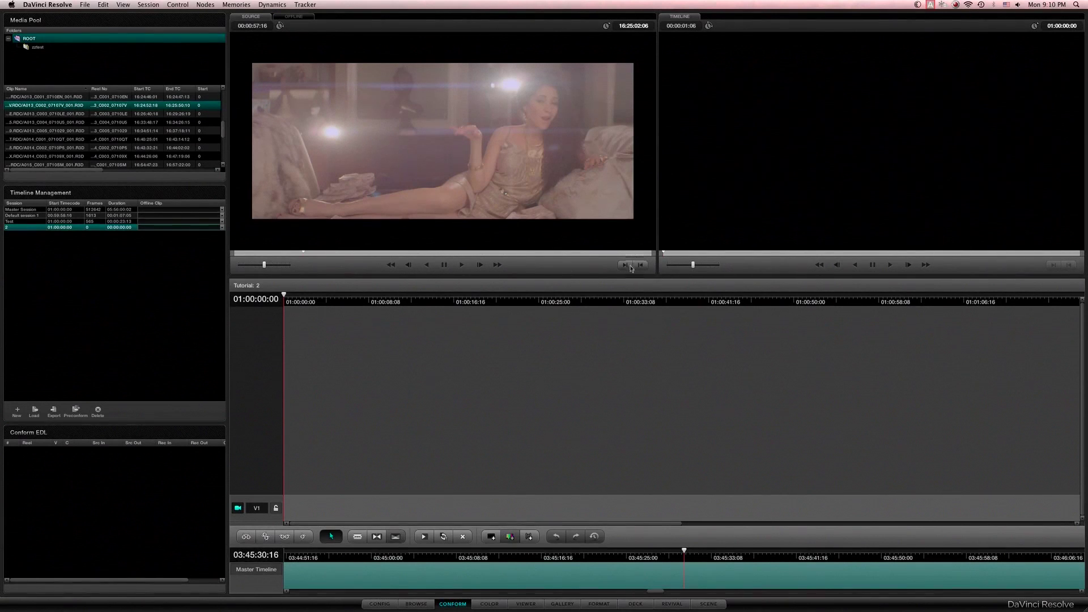
left_click(630, 266)
left_click_drag(318, 255, 432, 254)
left_click(646, 268)
mouse_move(486, 130)
left_mouse_down()
mouse_move(359, 490)
mouse_move(308, 511)
left_mouse_up()
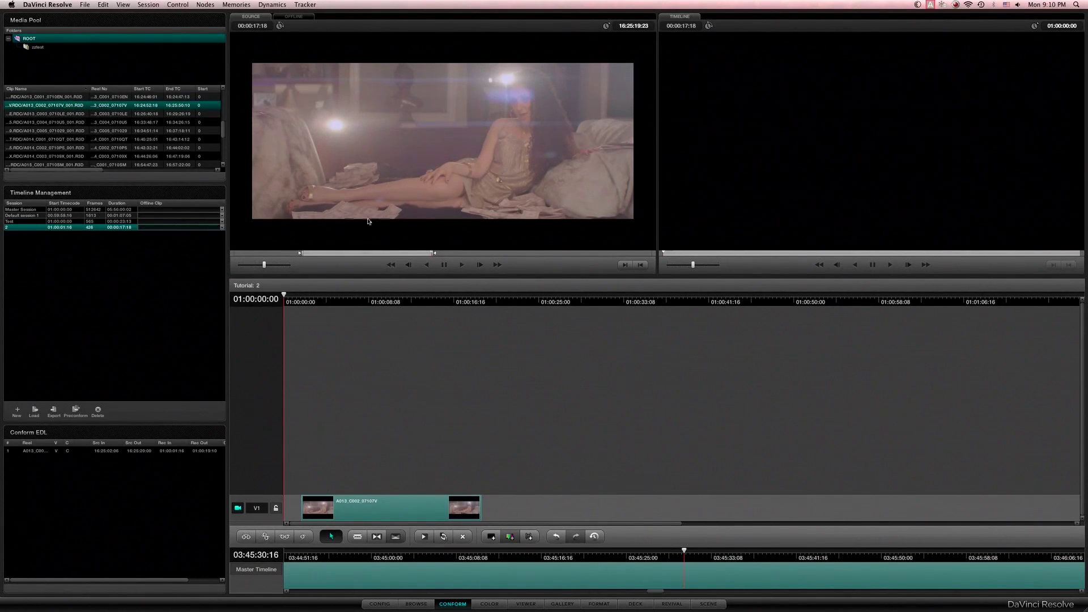
- Open the Default session 1 timeline, scrub through it, and go to the Color page
double_click(24, 216)
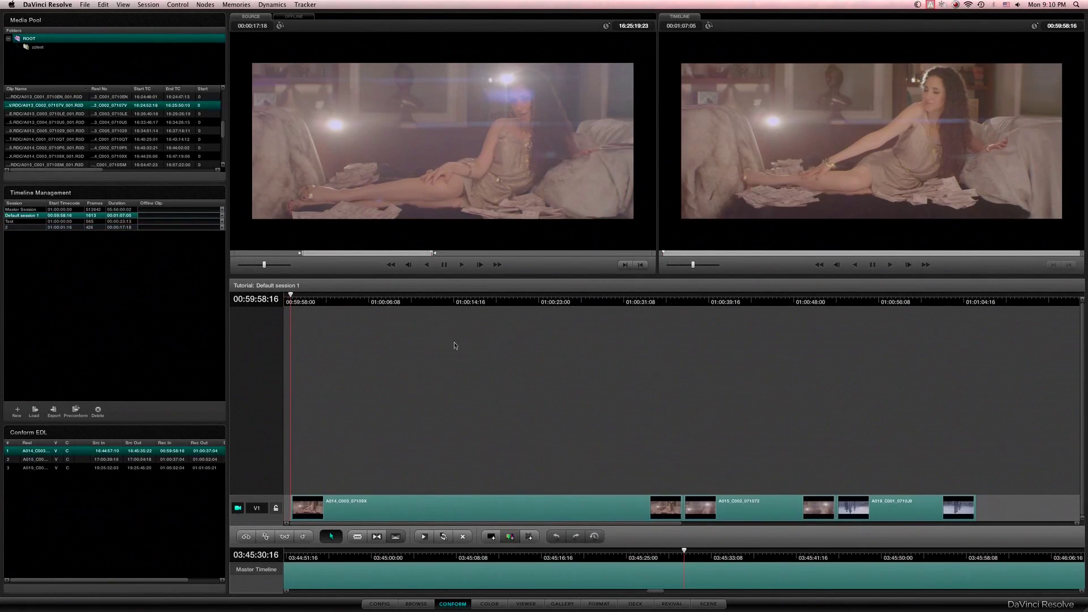
left_click_drag(423, 305, 509, 391)
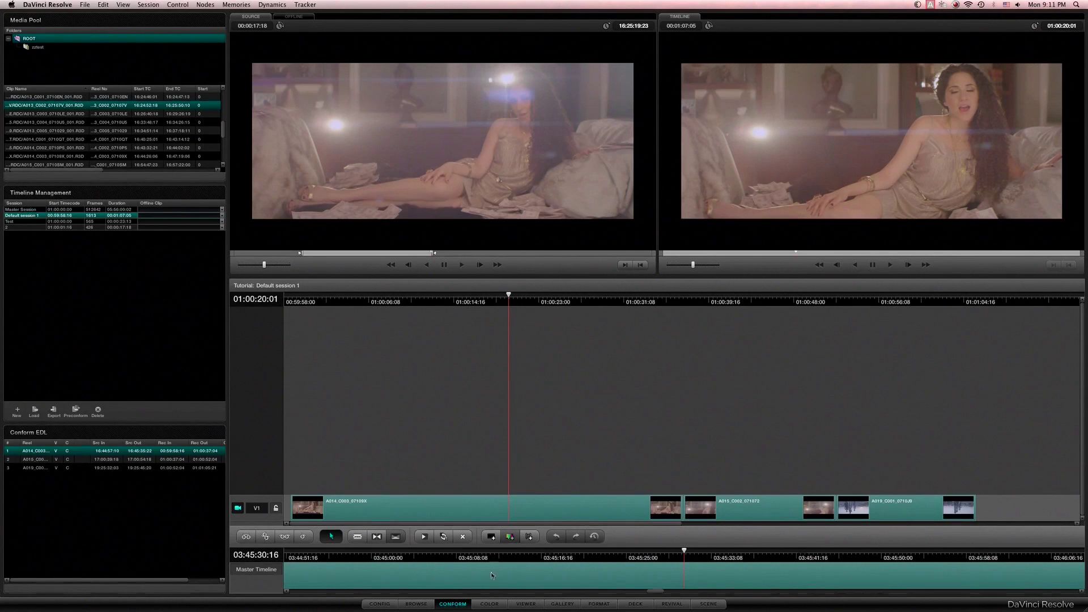
left_click(489, 605)
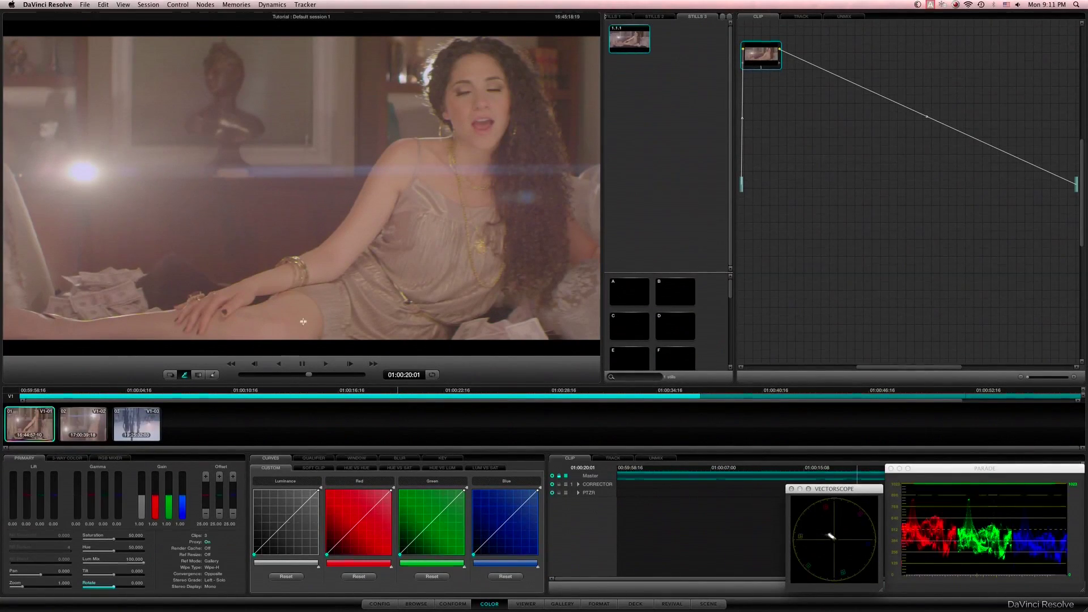
- Zoom the Color viewer image to fit and display clip 02
scroll(369, 110, "down", 3)
scroll(312, 249, "up", 2)
right_click(312, 250)
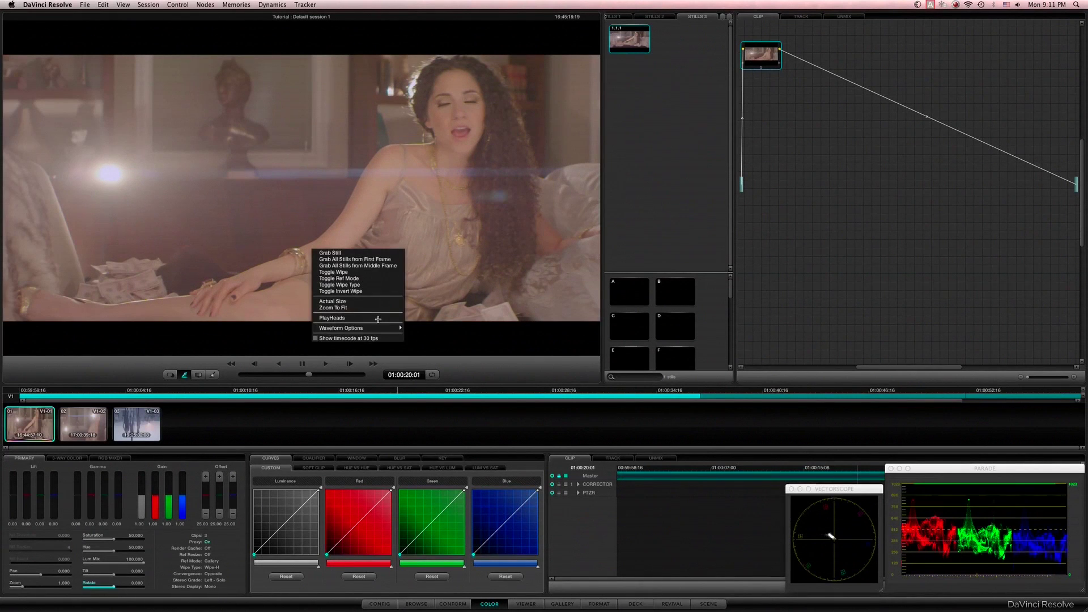
left_click(350, 307)
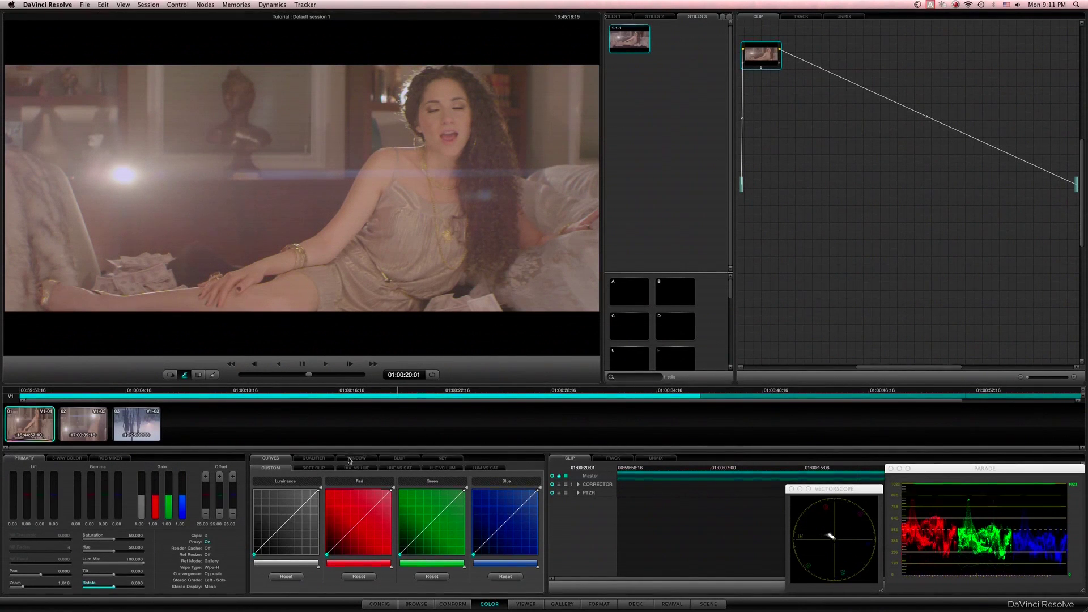
left_click(97, 422)
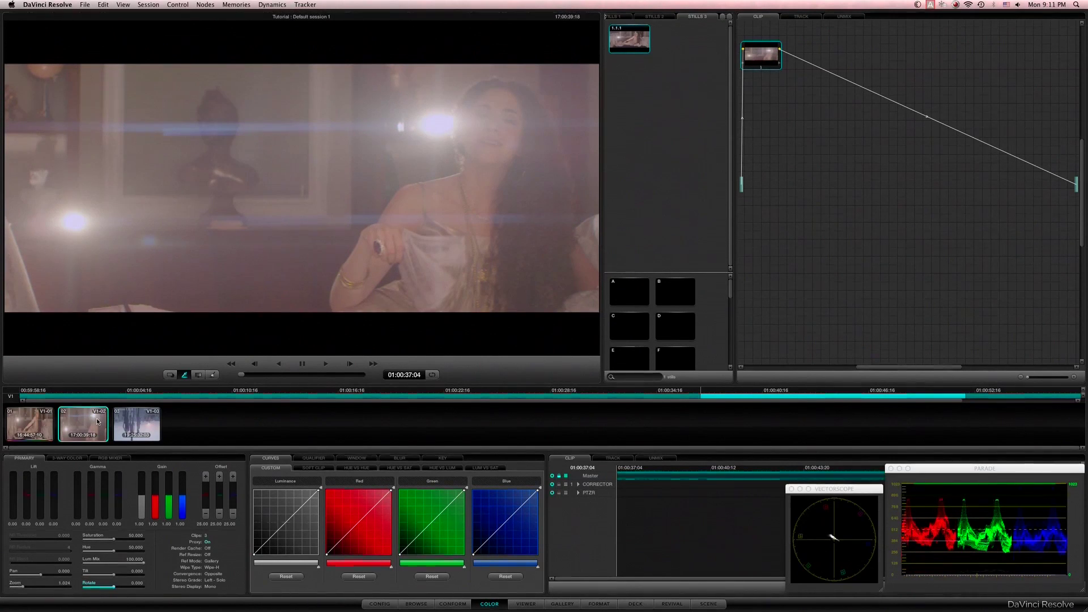
- Rotate clip 03 by 180 degrees using the Primary sizing Rotate field
left_click(155, 415)
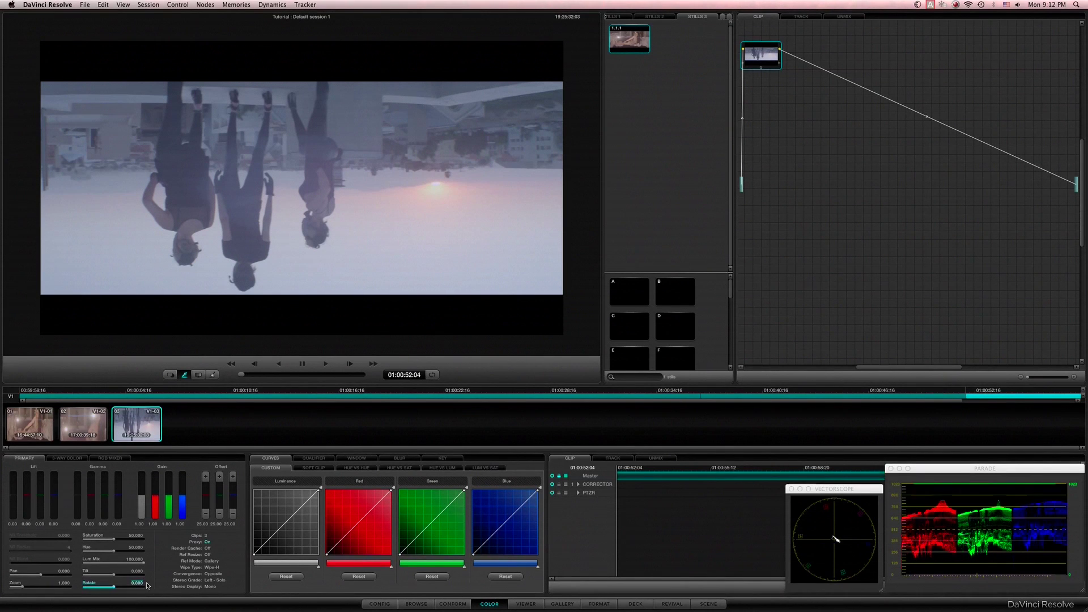
type("180")
key("Return")
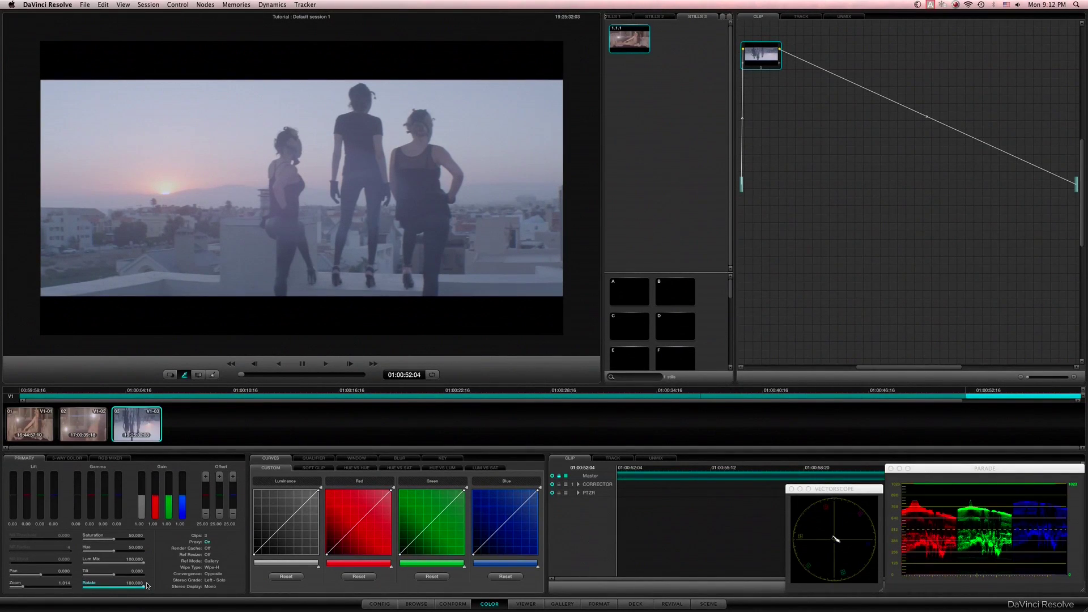
- Set clip 01's RED decoding to use Clip settings and raise Contrast to 0.29
left_click(34, 428)
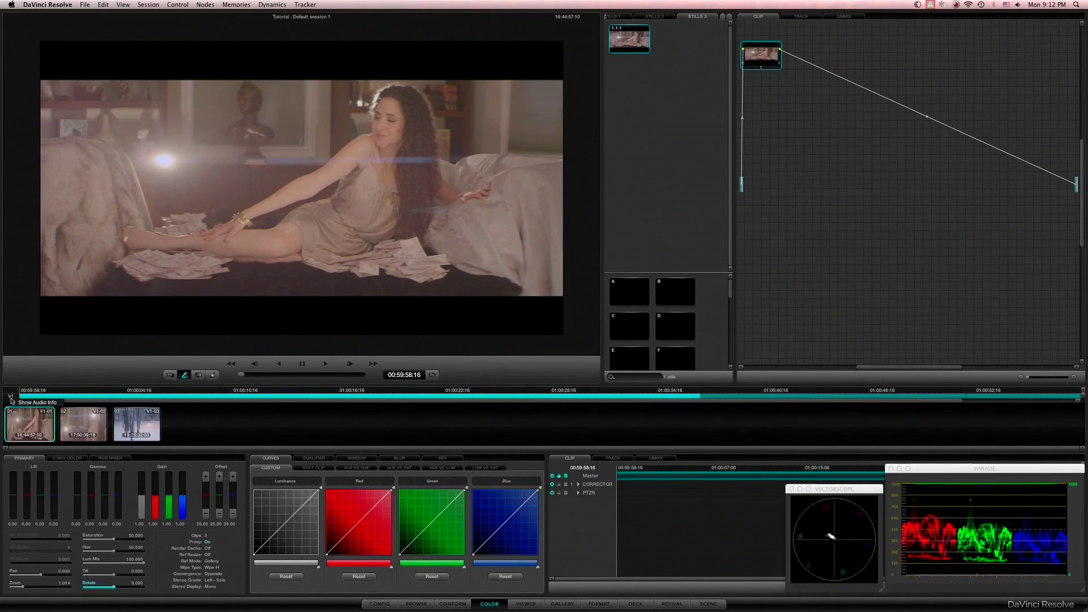
right_click(31, 425)
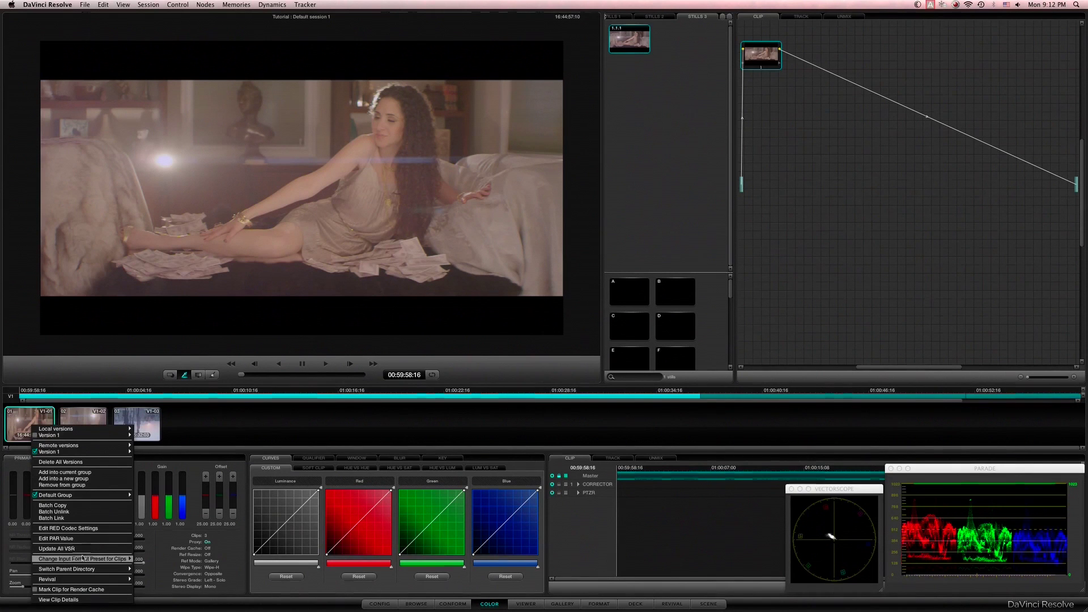
left_click(84, 528)
left_click_drag(343, 136, 602, 107)
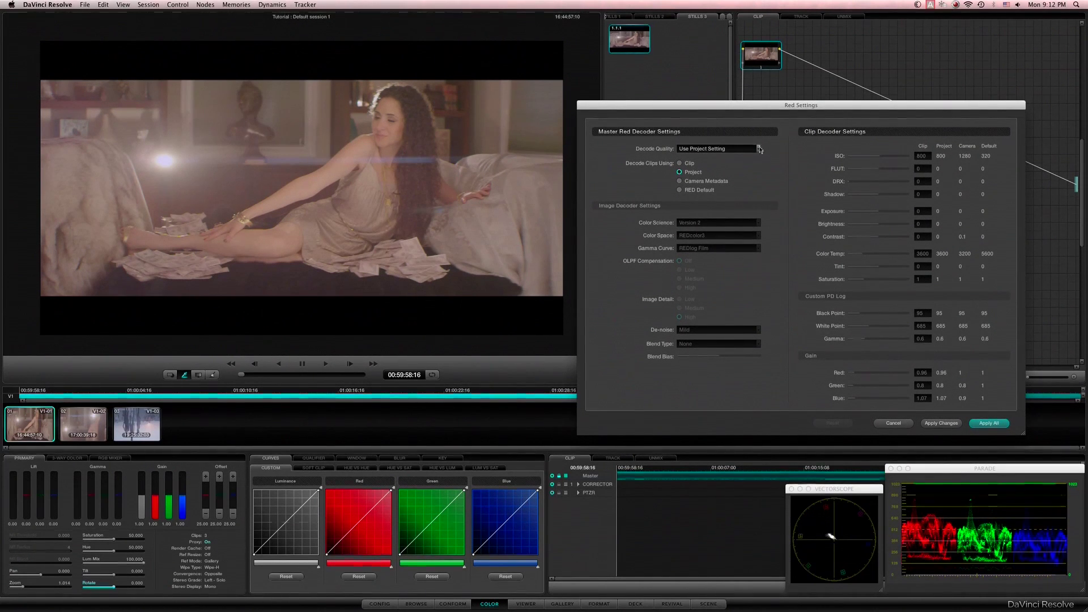
left_click(696, 191)
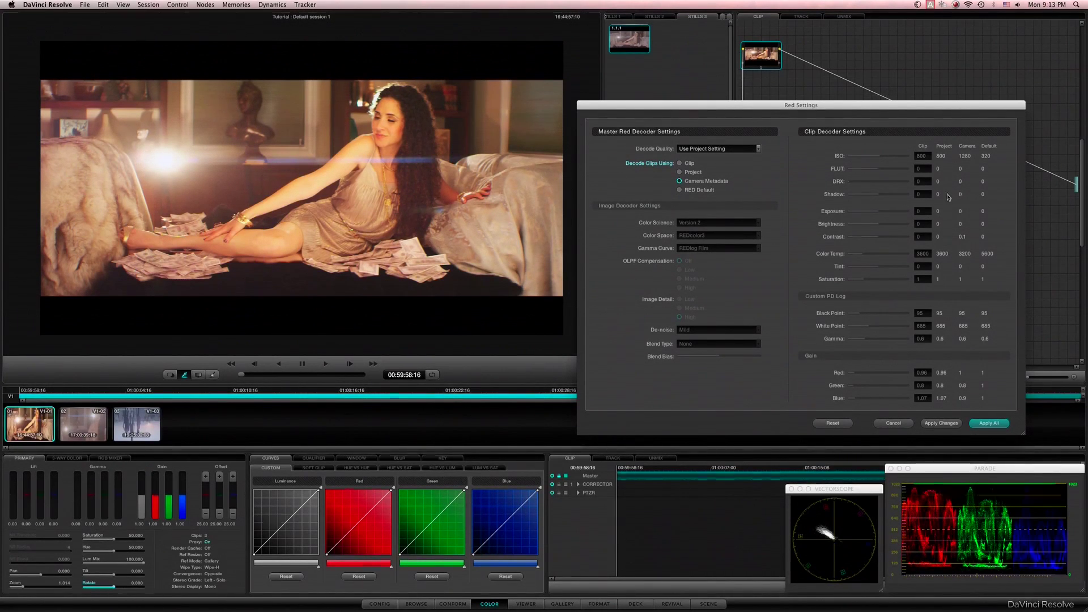
left_click(696, 174)
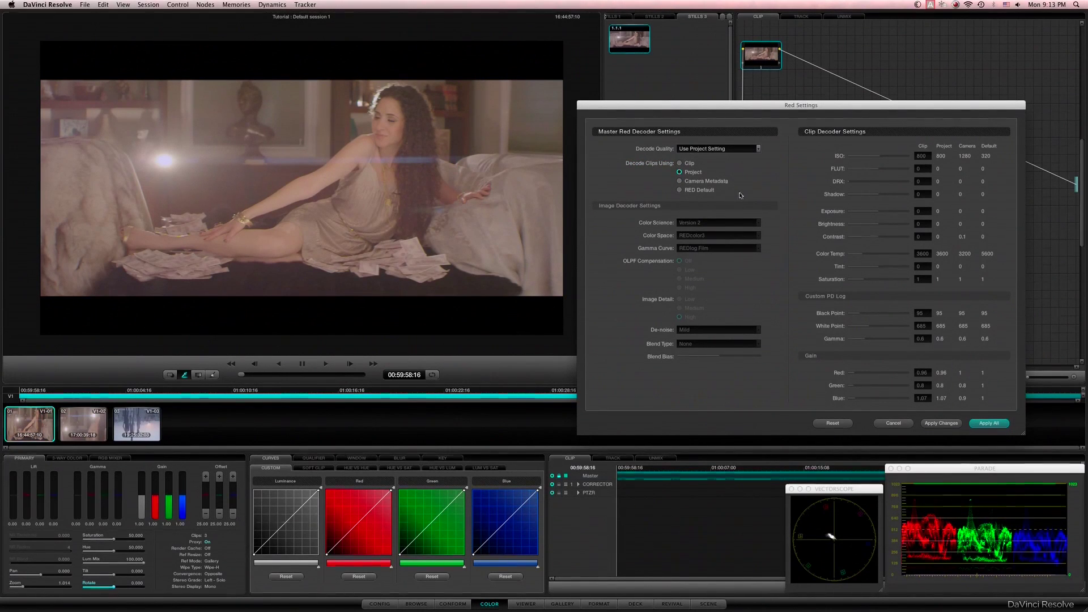
left_click(690, 164)
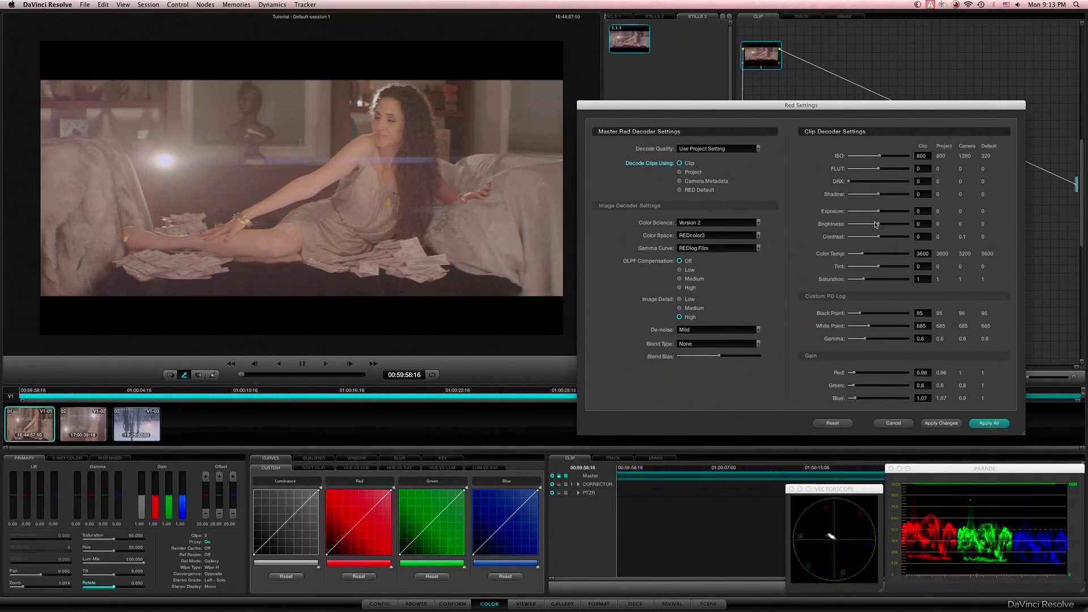
left_click_drag(878, 238, 889, 241)
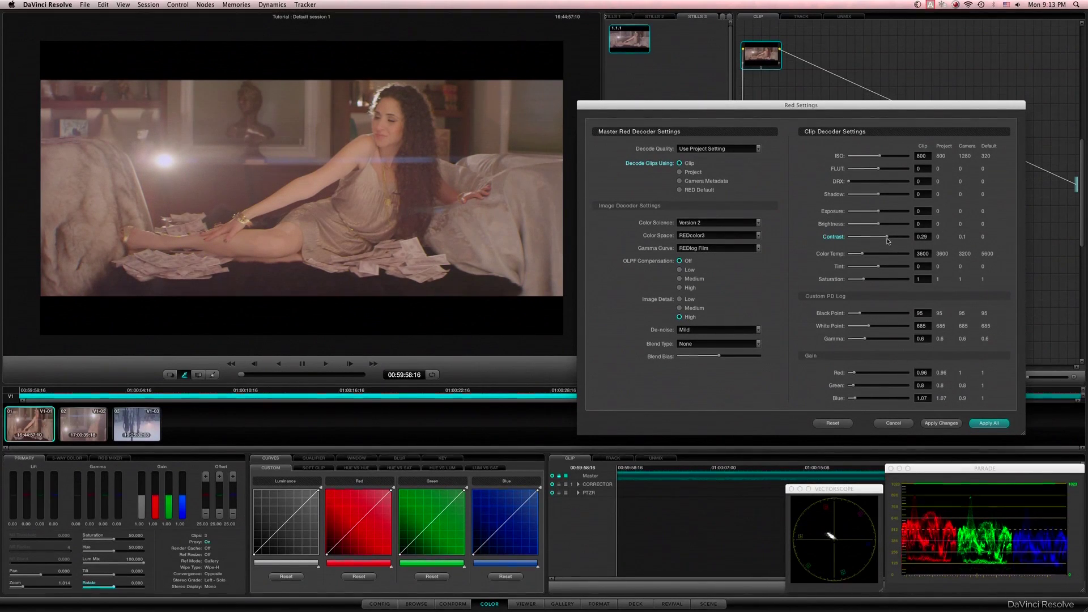
- Apply clip 01's decode changes and replace the old gallery still with a new clip 01 still
left_click(943, 423)
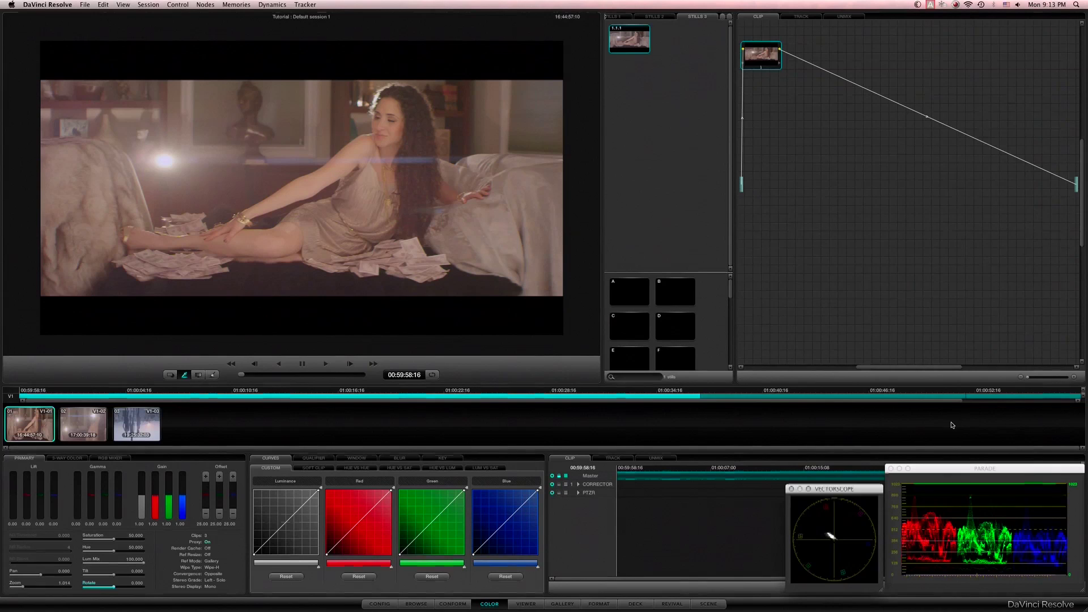
right_click(636, 37)
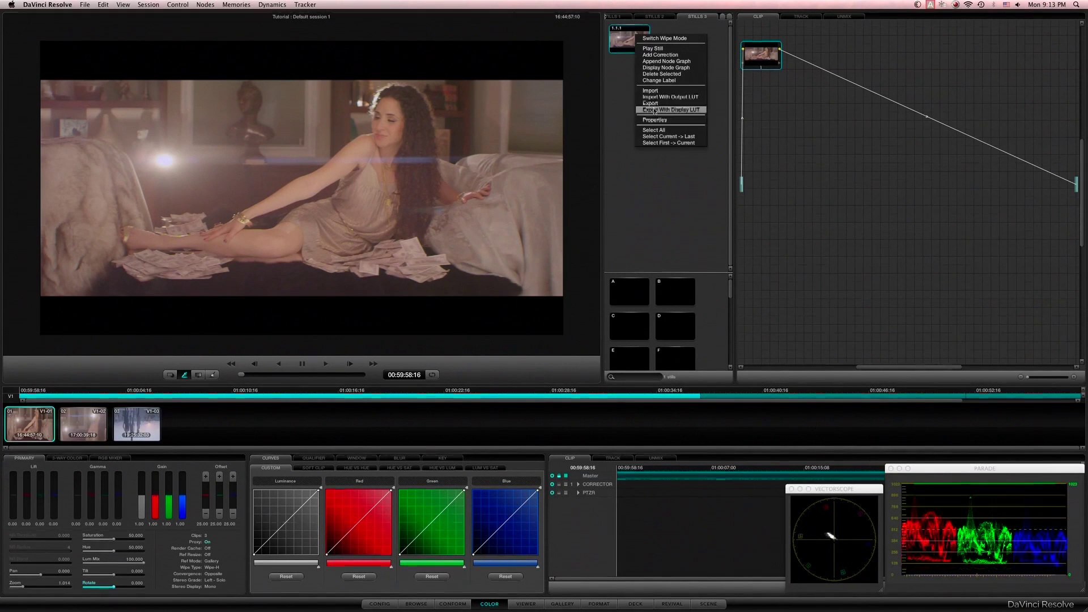
left_click(661, 75)
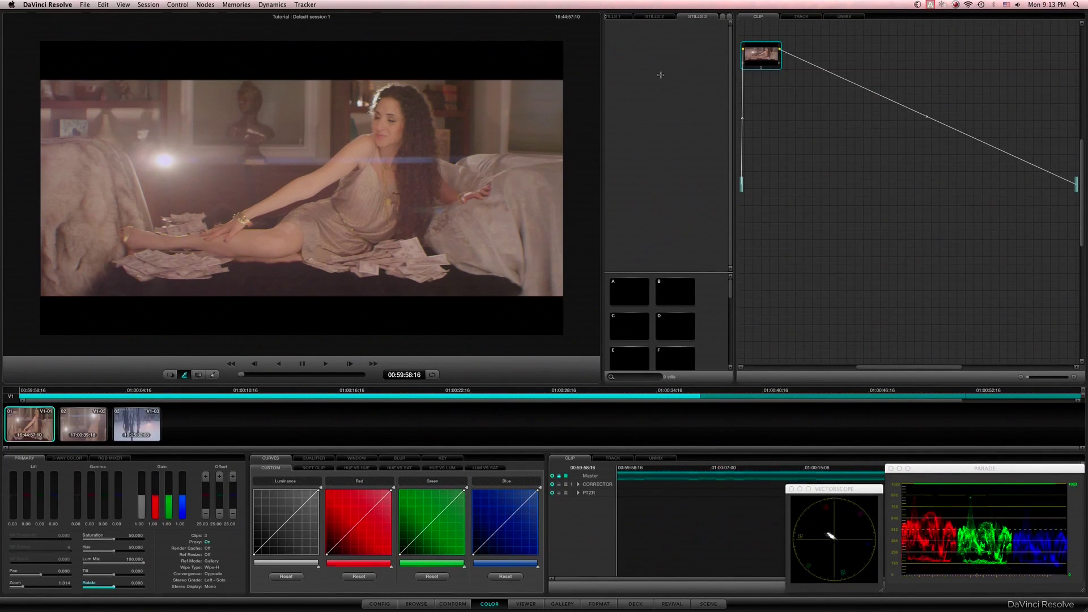
right_click(396, 161)
left_click(425, 169)
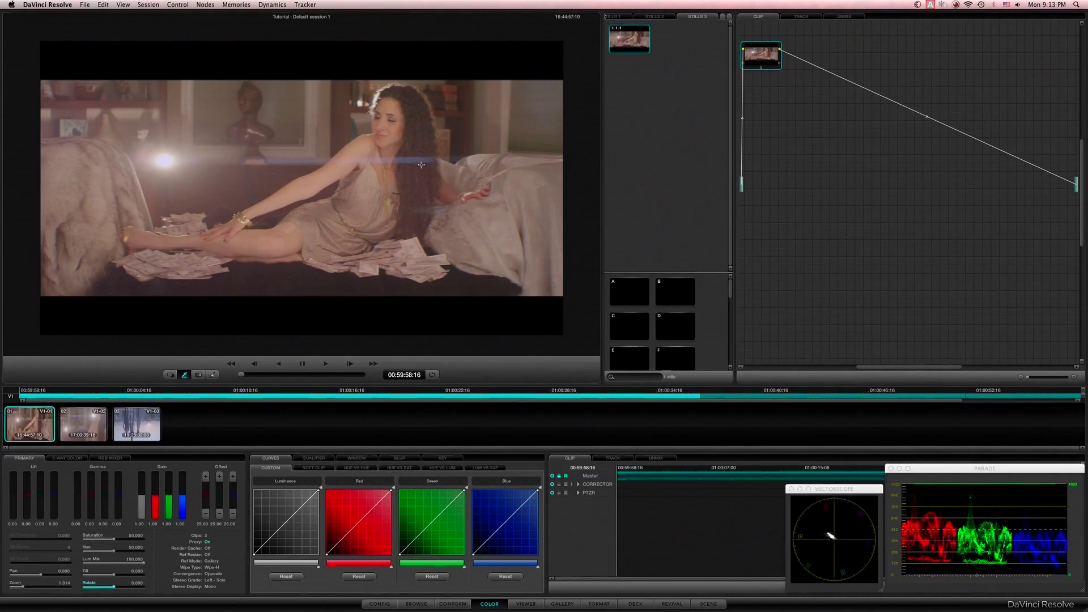
- Compare clip 02 against the clip 01 still using a horizontal wipe split
left_click(100, 424)
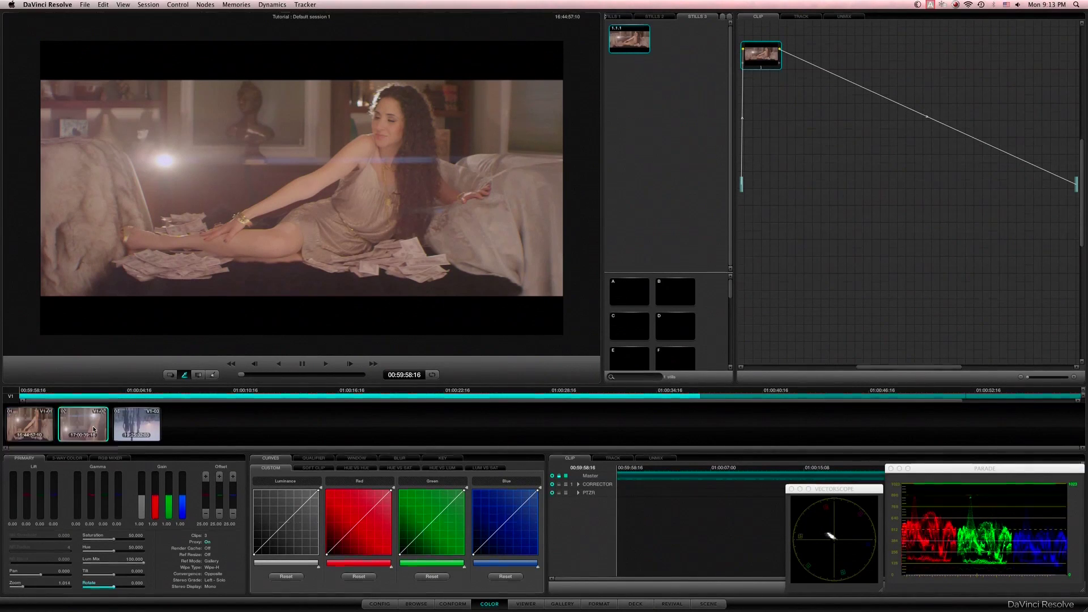
left_click_drag(241, 375, 295, 374)
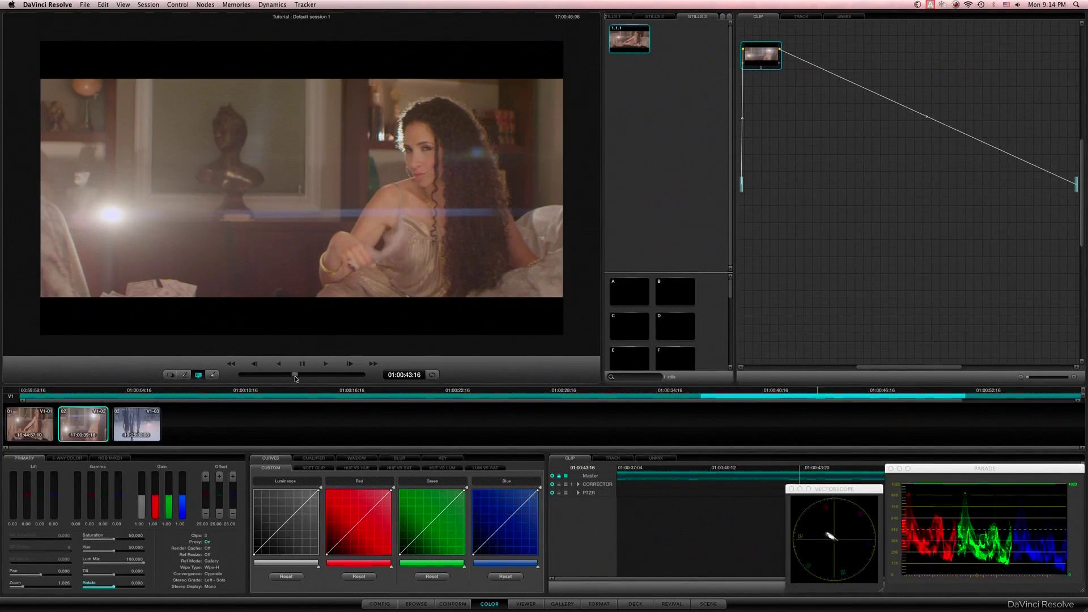
double_click(630, 40)
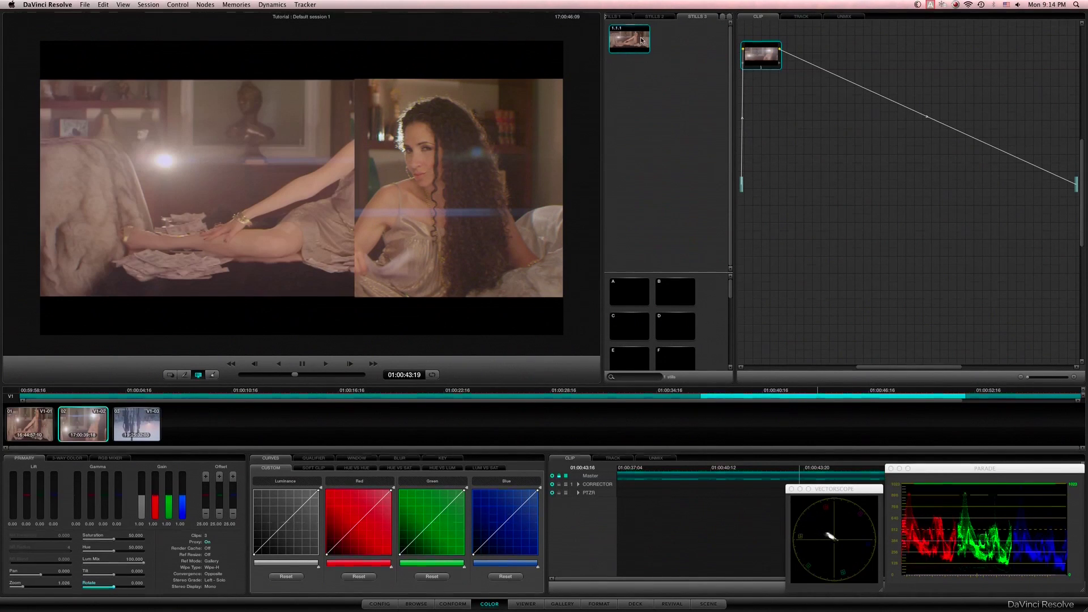
left_click_drag(488, 152, 428, 191)
right_click(92, 427)
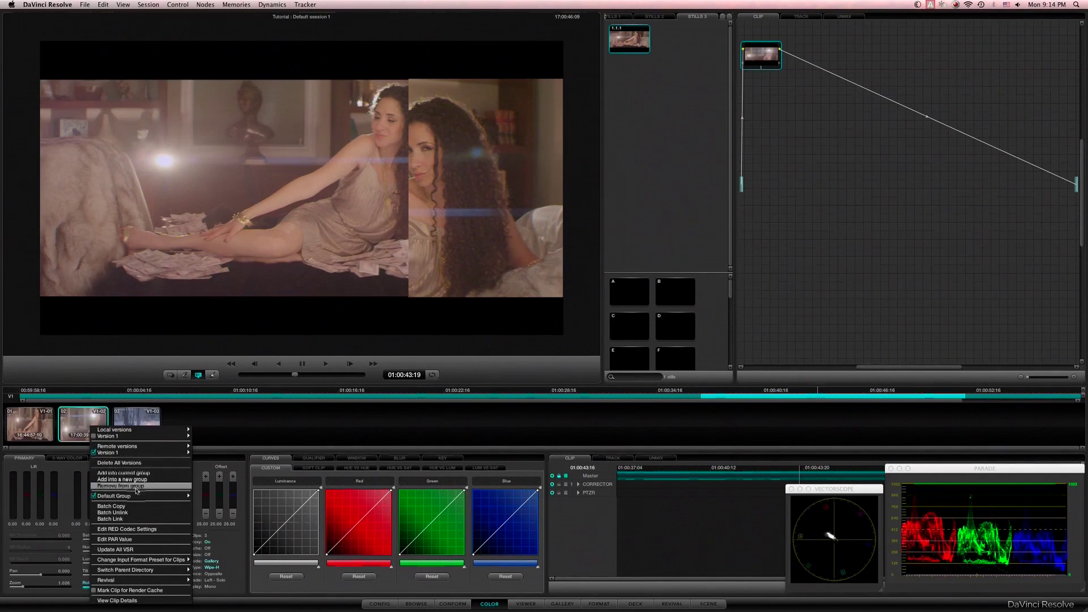
- Nudge clip 02's RED decode red, blue and green gains up and raise contrast to 0.74
left_click(147, 529)
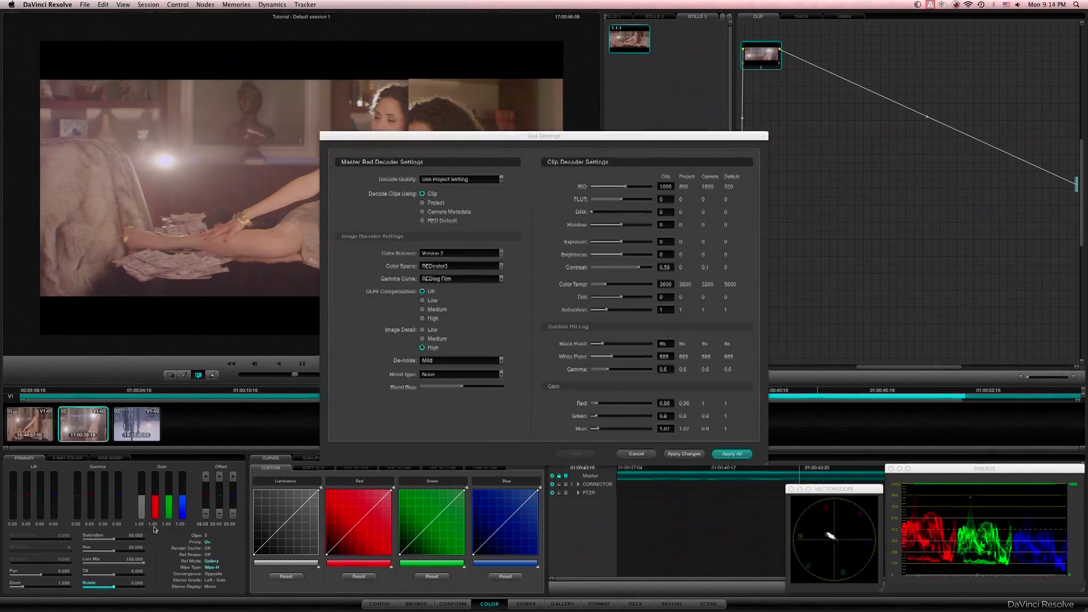
left_click_drag(494, 136, 770, 94)
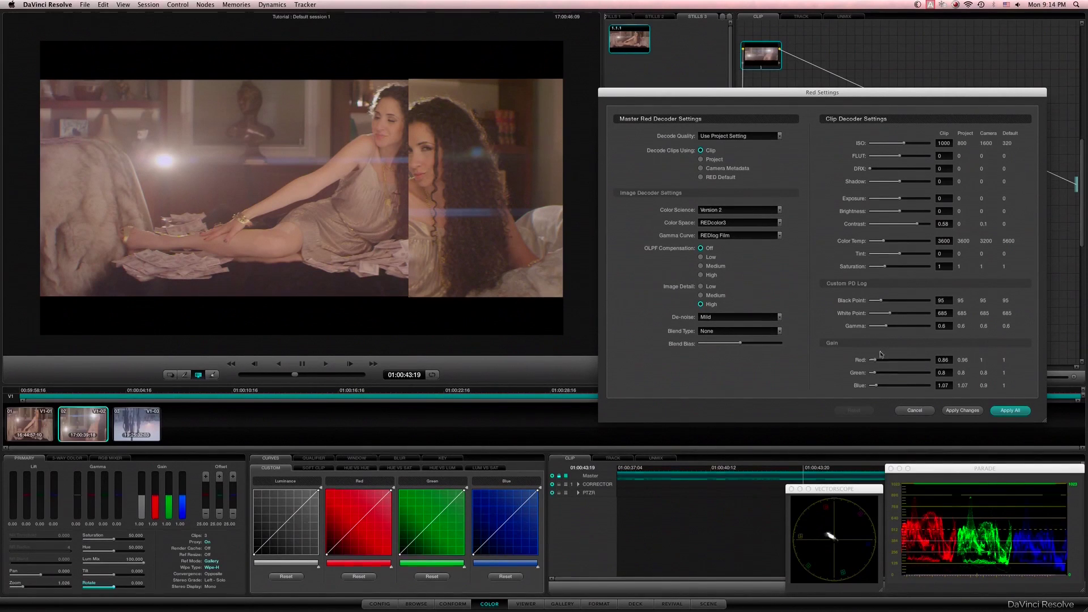
left_click_drag(879, 361, 879, 361)
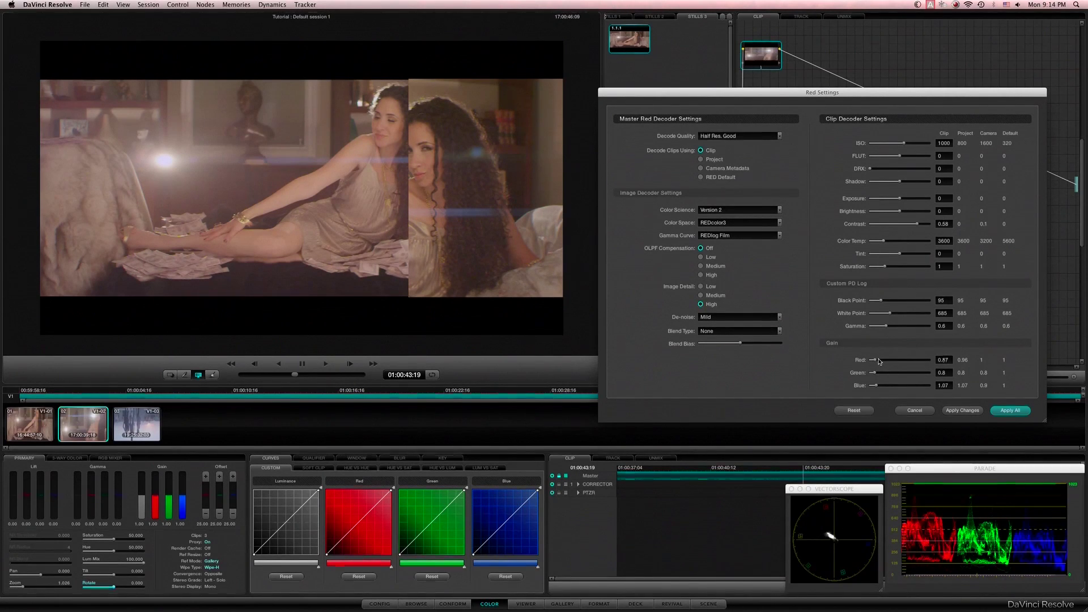
left_click(883, 387)
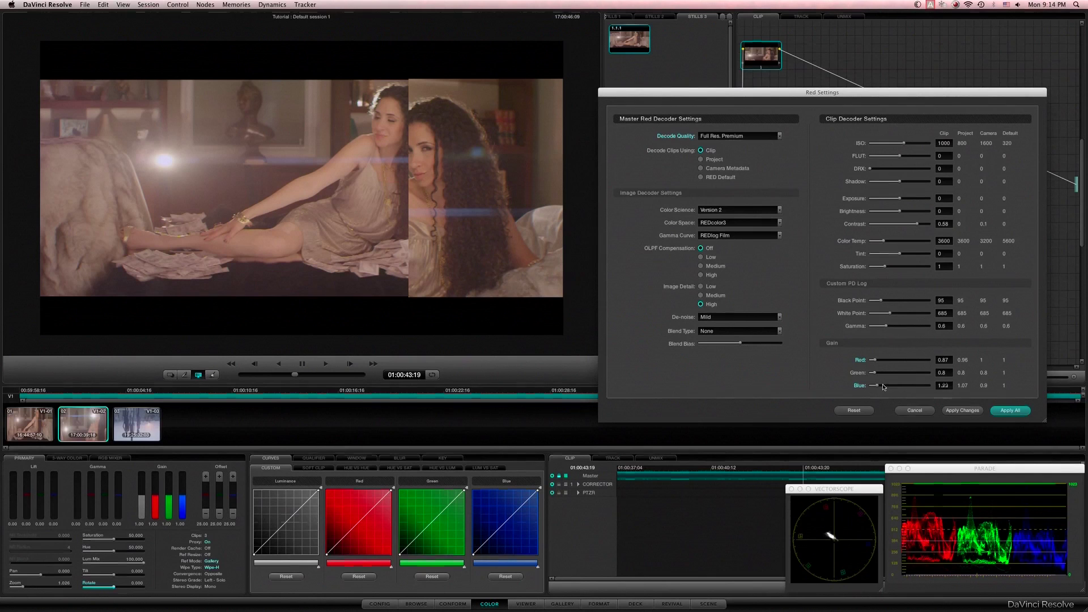
left_click(884, 387)
left_click(882, 375)
left_click_drag(916, 224, 922, 226)
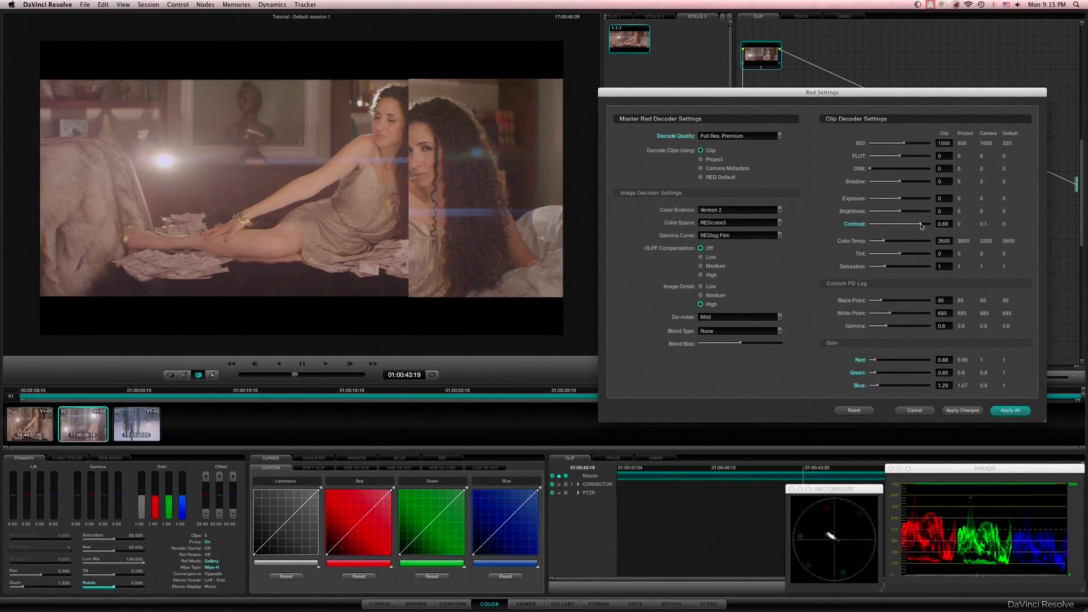
left_click(962, 410)
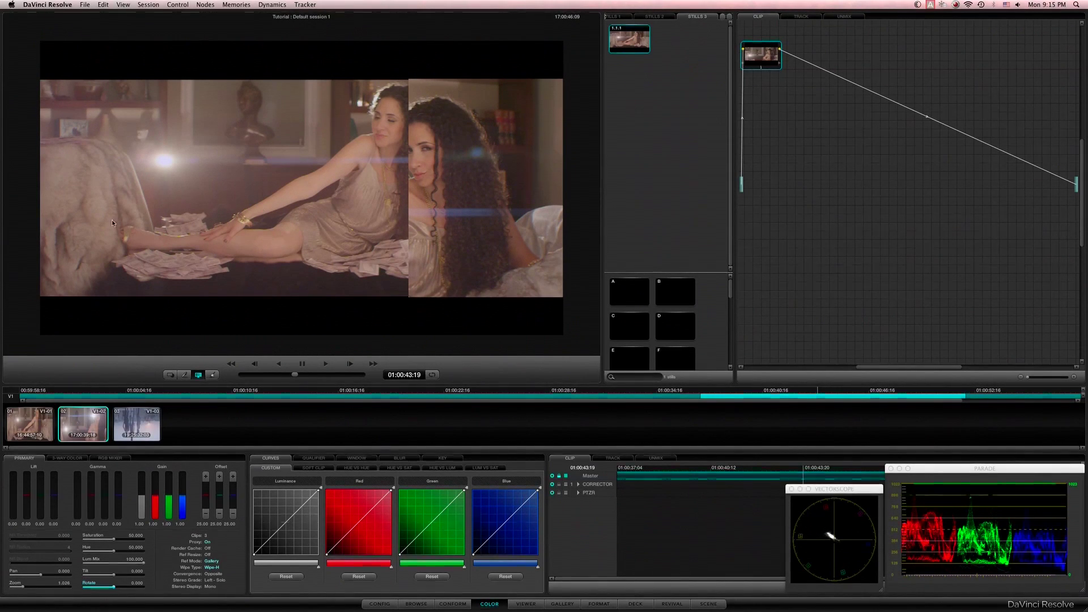
- Sweep the still comparison wipe, switch it off, and select rooftop clip 03
left_click_drag(318, 212, 315, 211)
left_click_drag(177, 230, 388, 226)
right_click(361, 202)
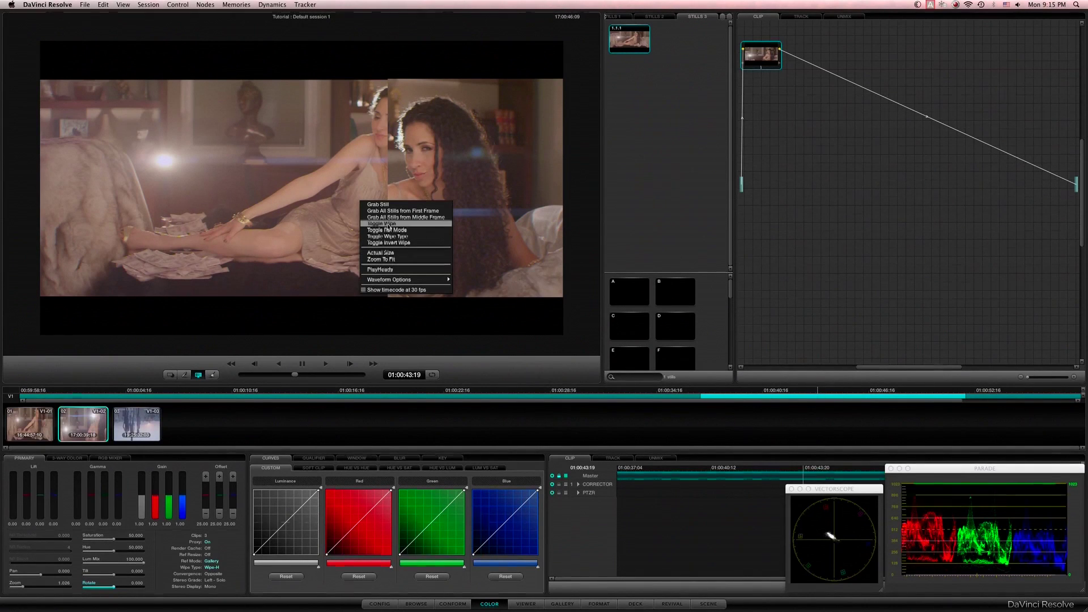
left_click(395, 226)
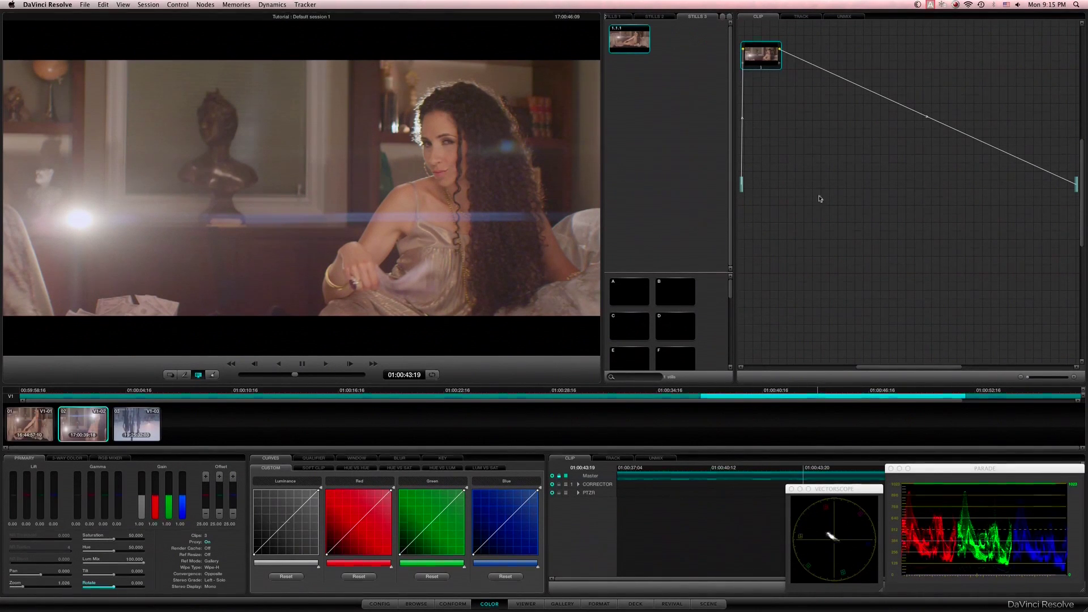
left_click(125, 422)
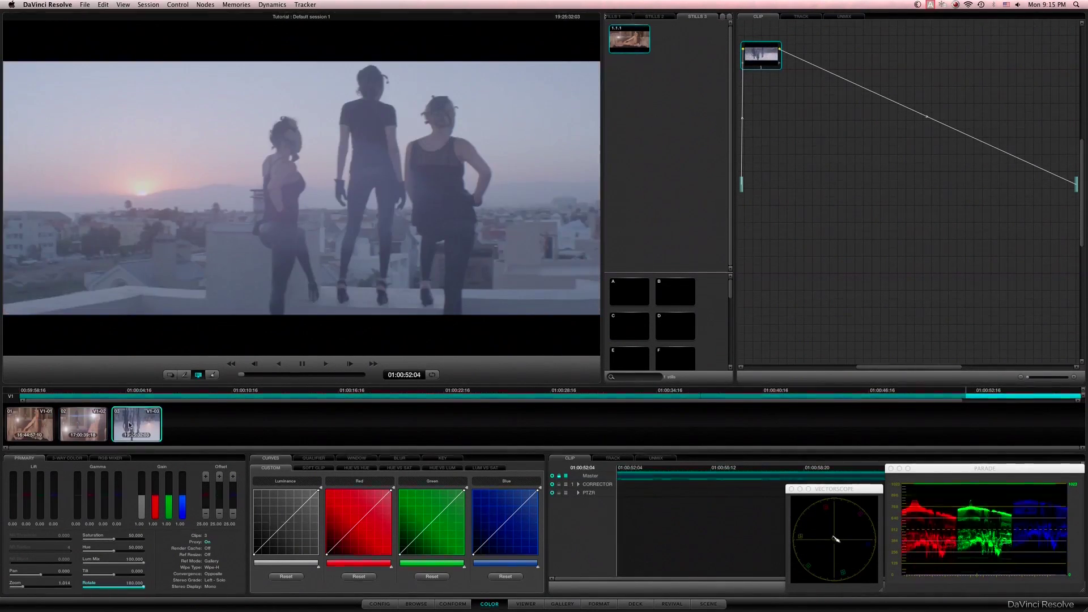
- Make clip 03 decode RED footage from its own Clip settings
right_click(145, 417)
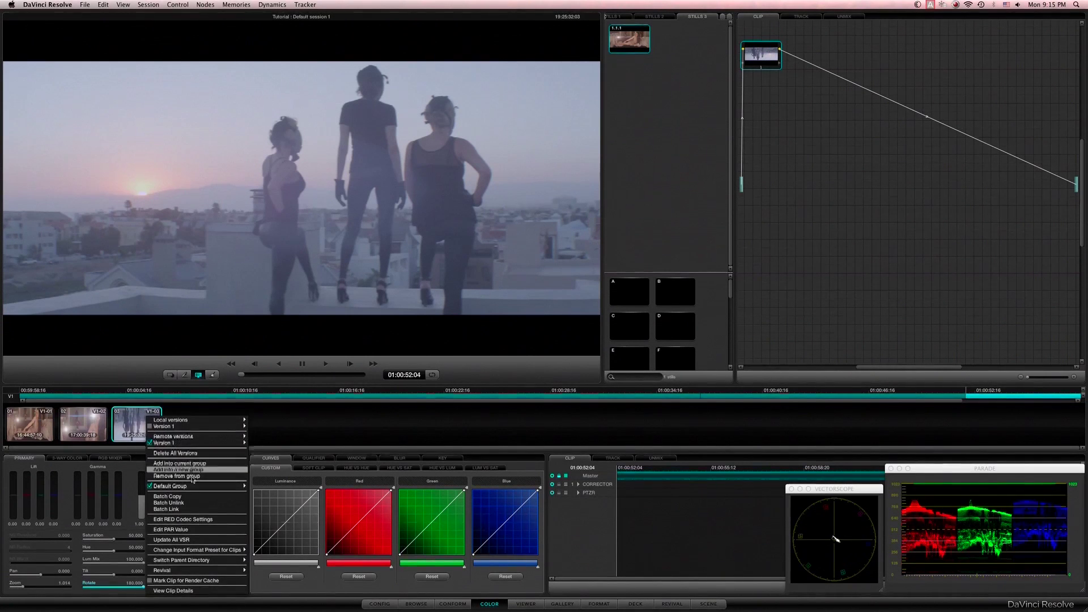
left_click(170, 508)
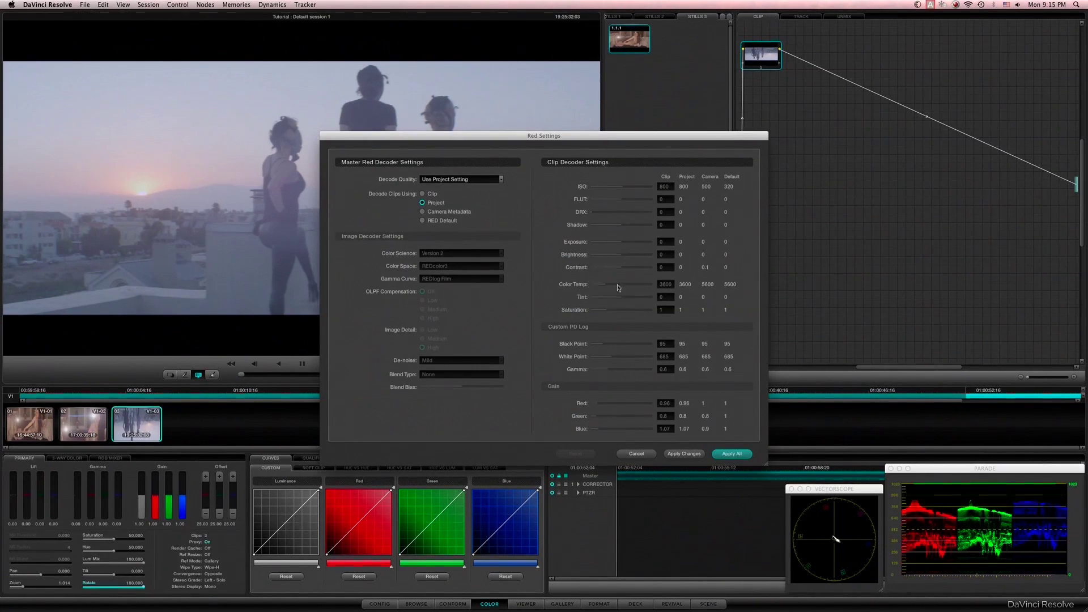
left_click(428, 196)
left_click_drag(413, 137, 618, 115)
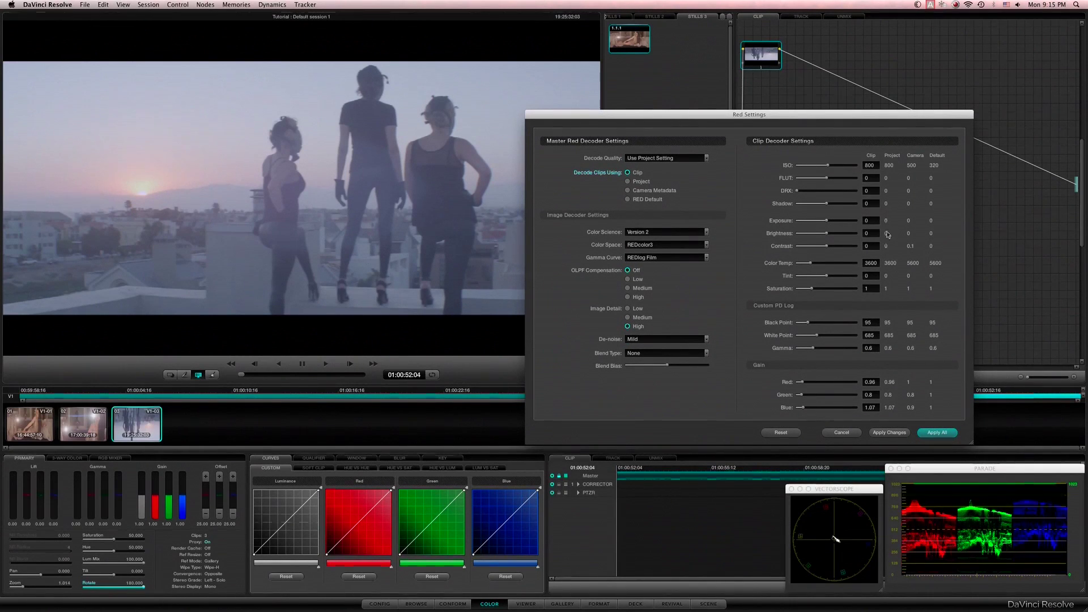
- Set colour temperature 5600 and gains Red 1.09, Green 0.68, Blue 0.75, then apply them
type("5")
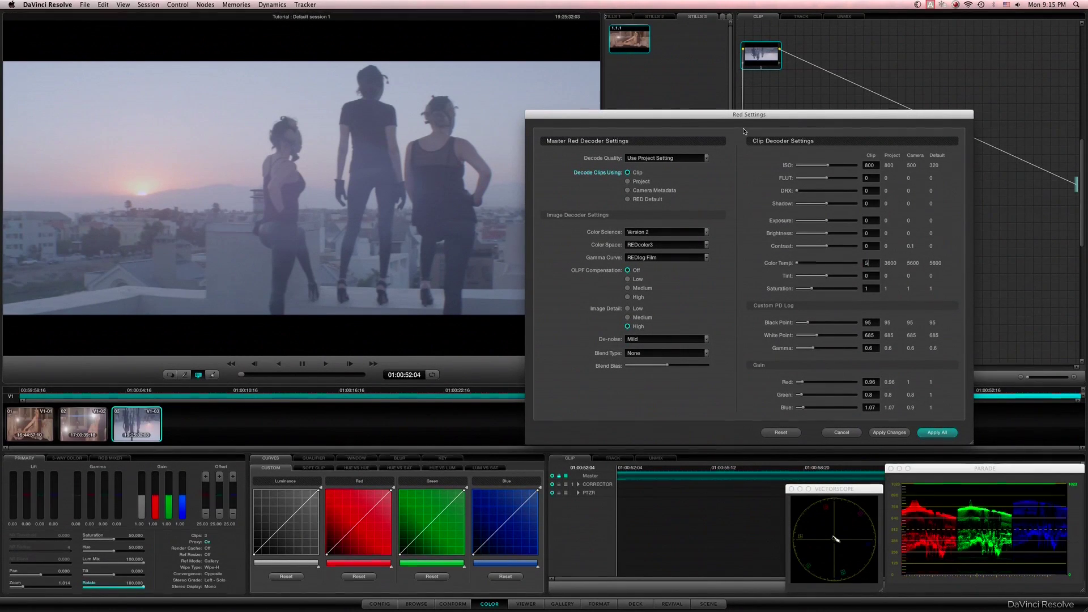
type("600")
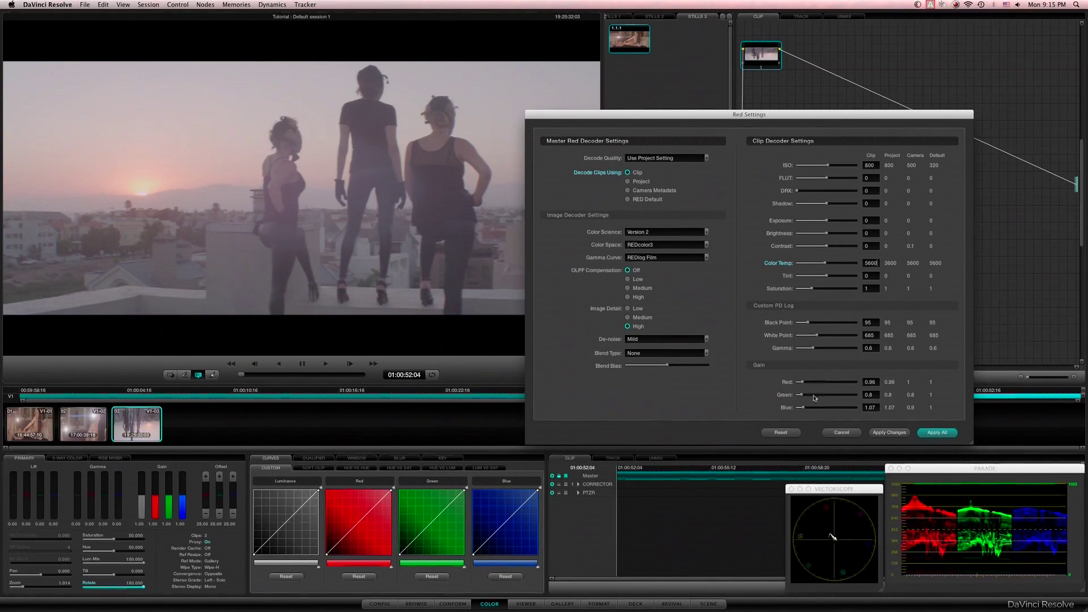
key("Return")
left_click(807, 384)
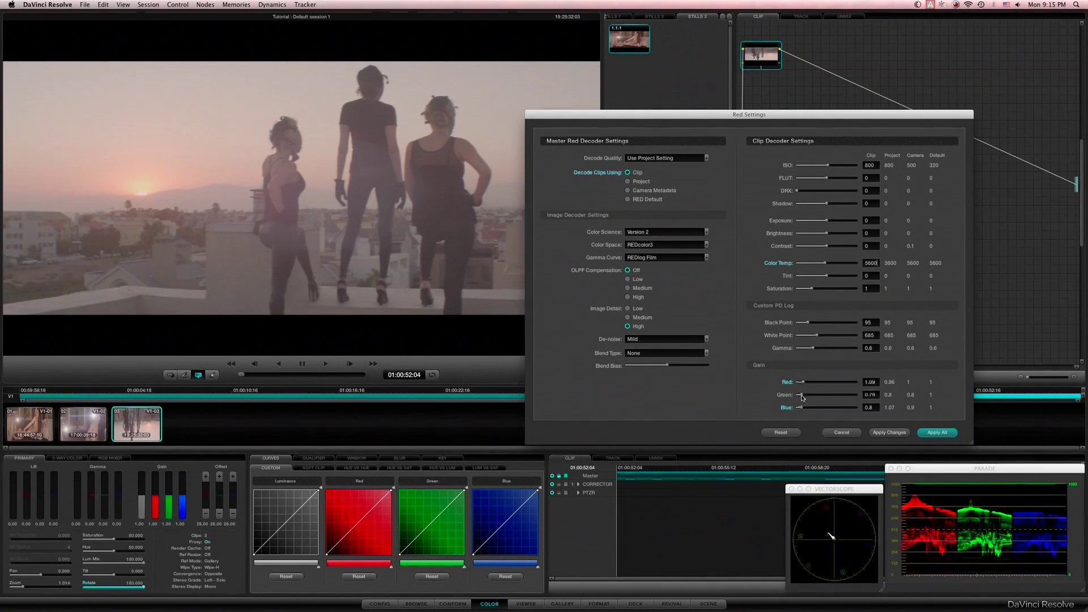
left_click_drag(802, 400, 803, 399)
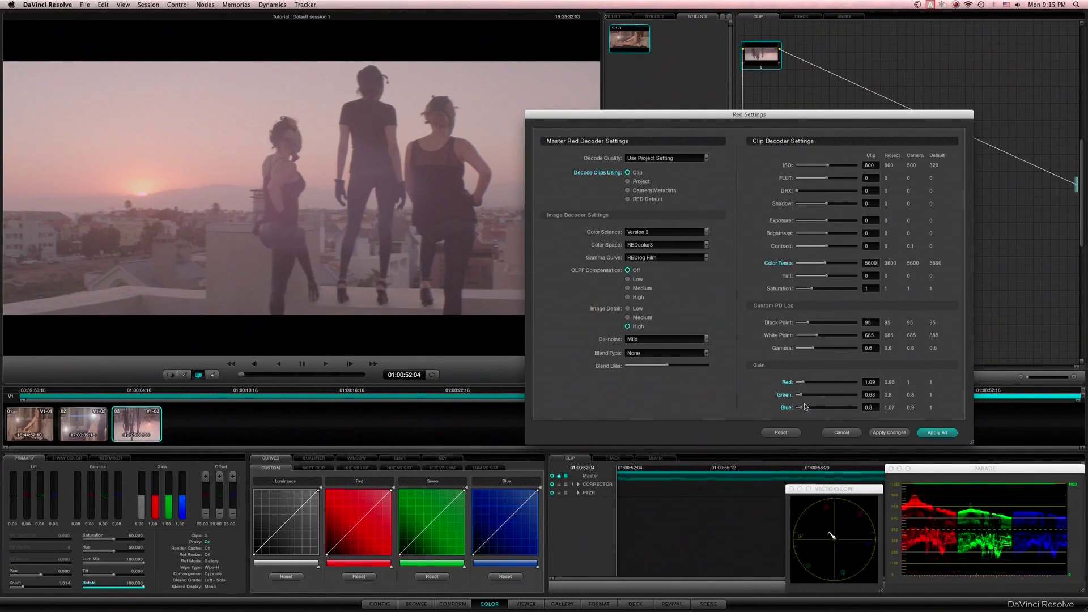
left_click(930, 436)
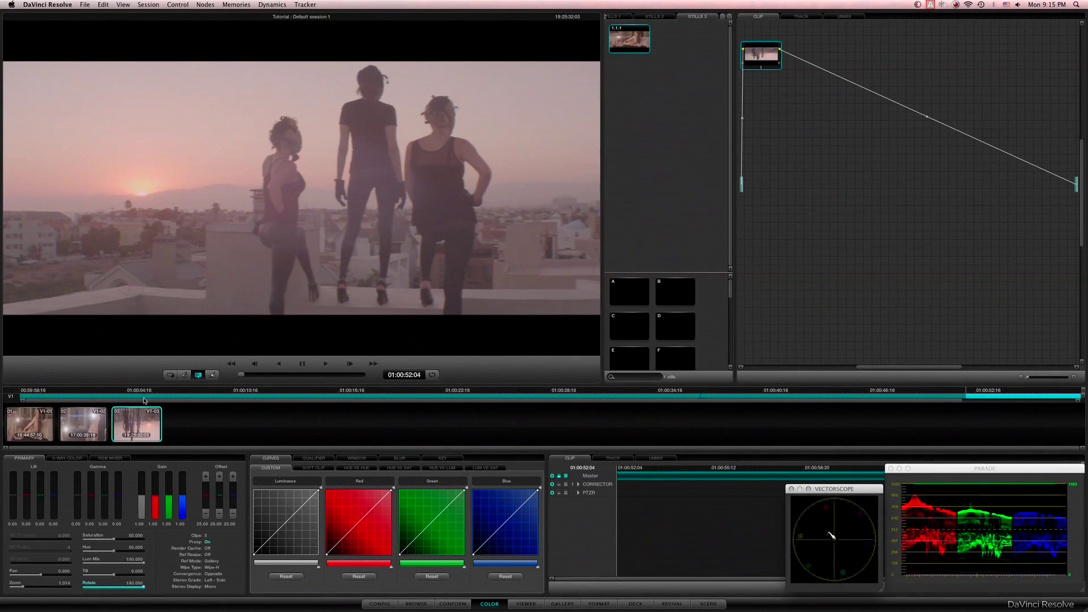
right_click(140, 427)
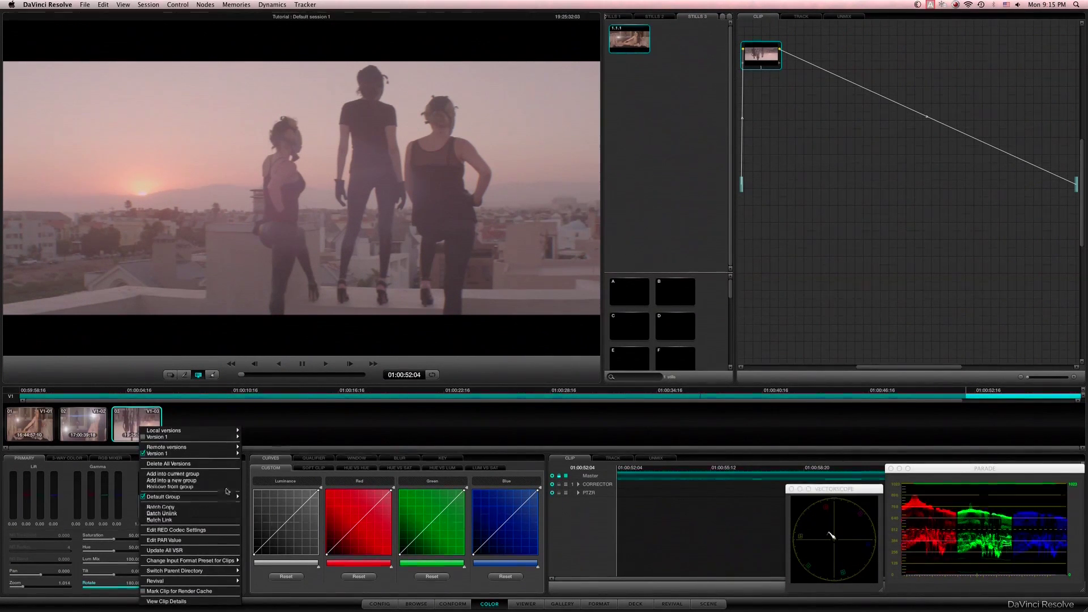
- Lower clip 03's RED decode ISO to 320, raise its contrast, and apply the changes
left_click(196, 530)
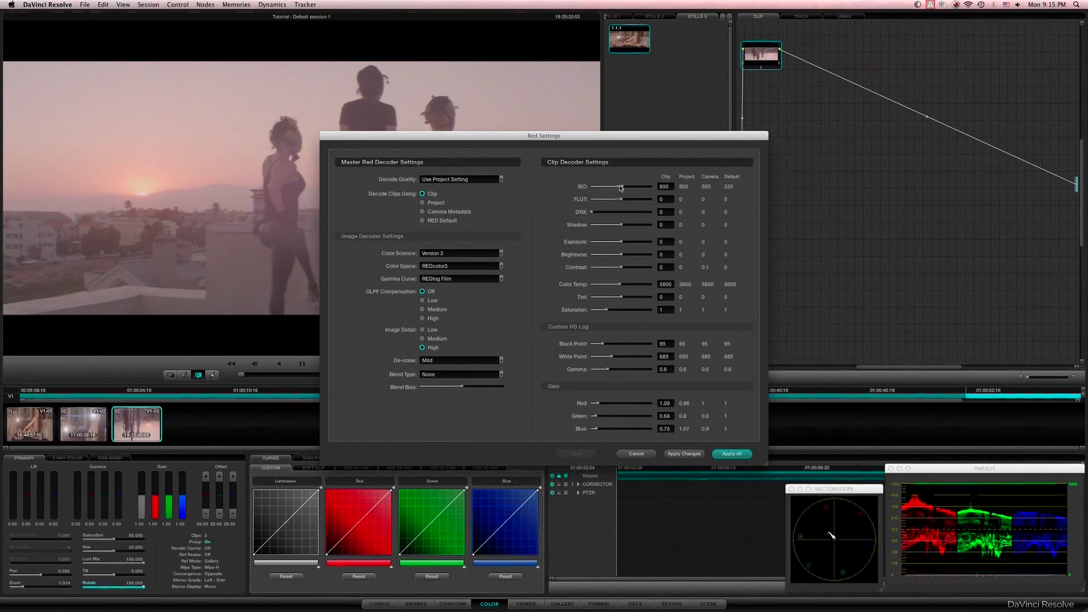
left_click_drag(621, 187, 612, 189)
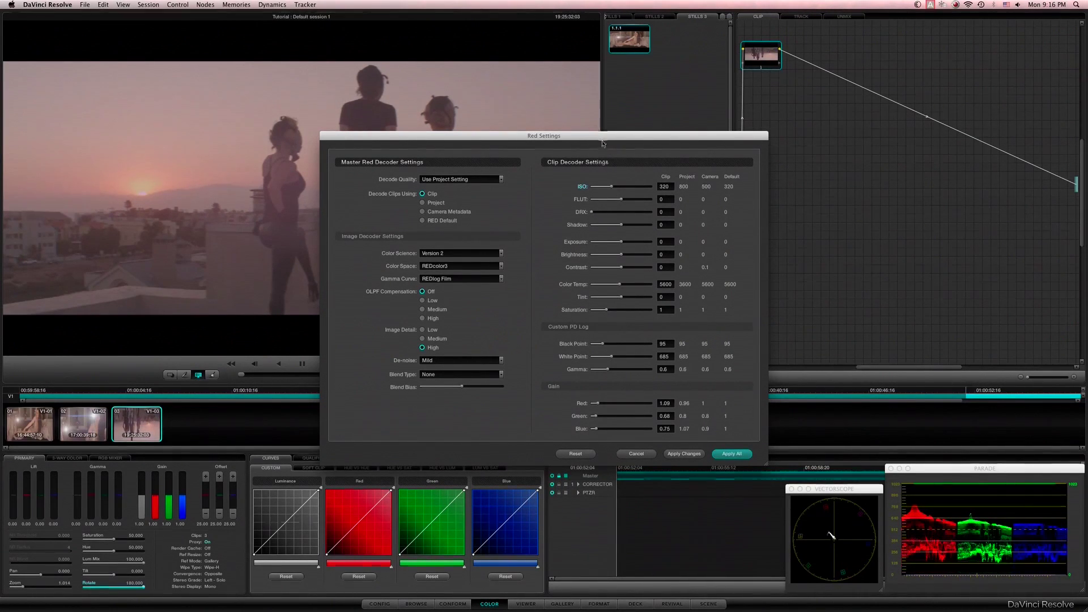
left_click_drag(602, 144, 803, 150)
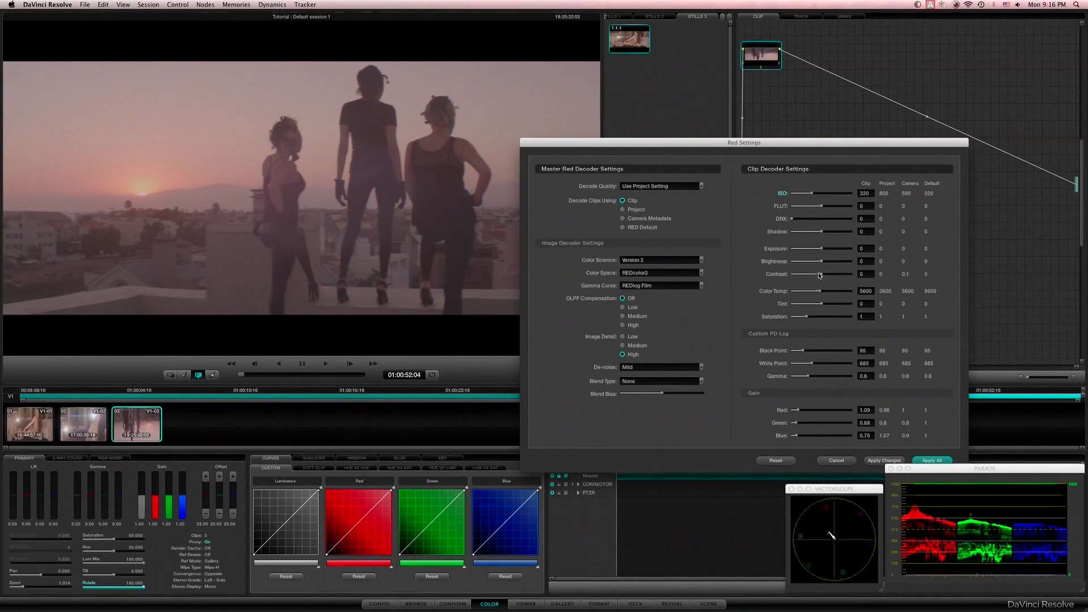
left_click_drag(821, 274, 842, 276)
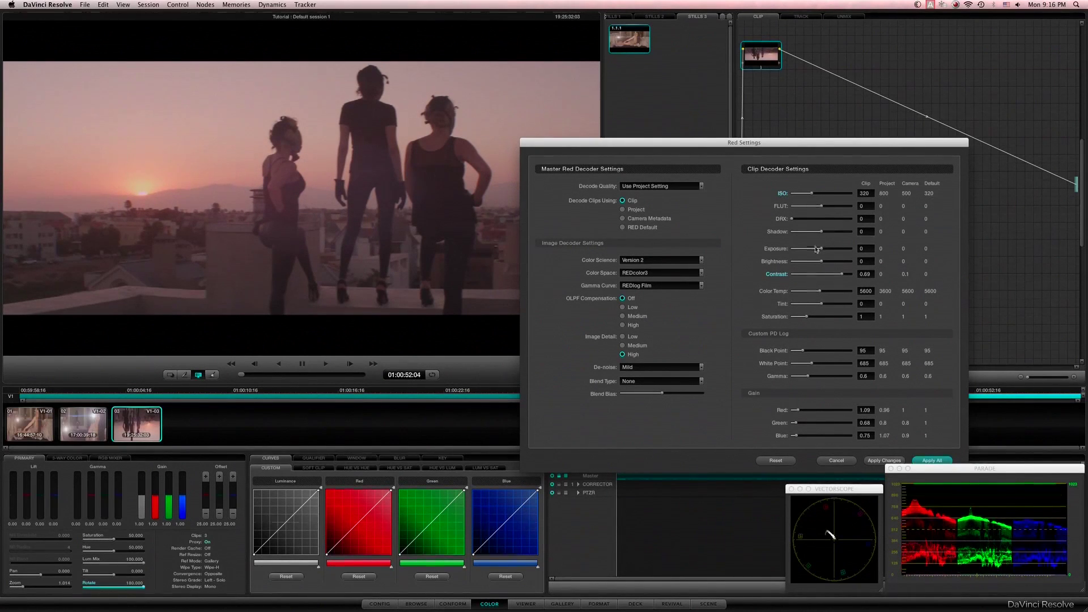
left_click_drag(822, 232, 822, 234)
left_click_drag(779, 145, 685, 54)
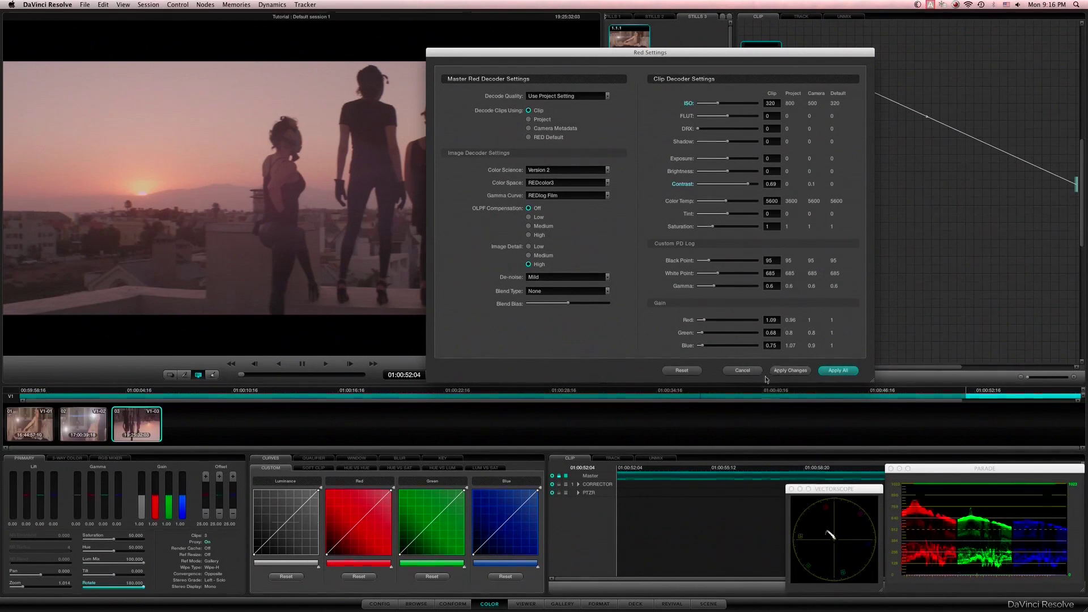
left_click(799, 370)
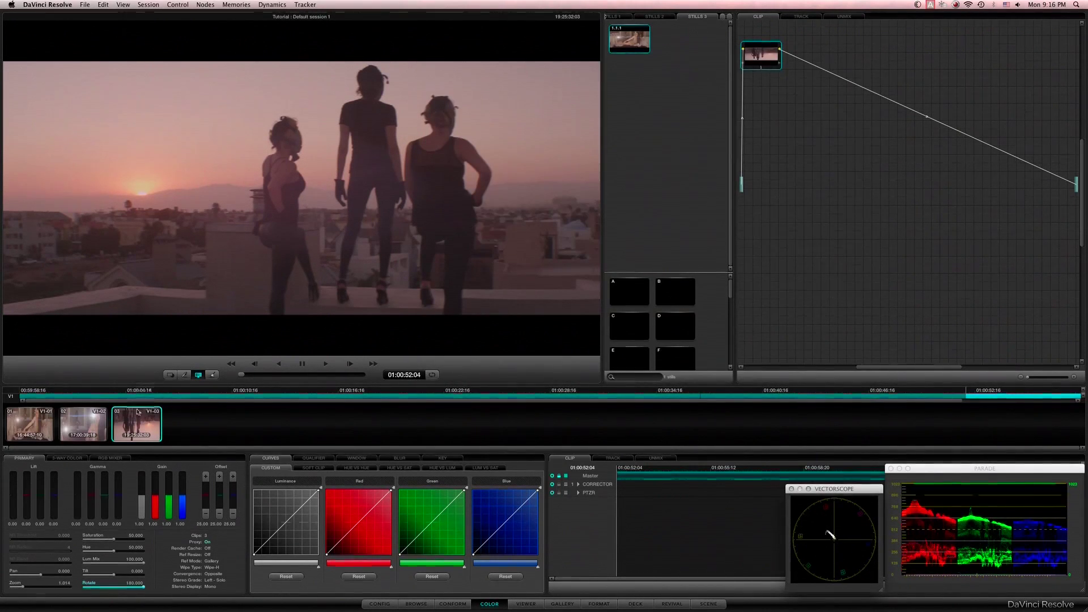
- Step back through clip 02 to clip 01, the bedroom shot
left_click(83, 428)
left_click(28, 433)
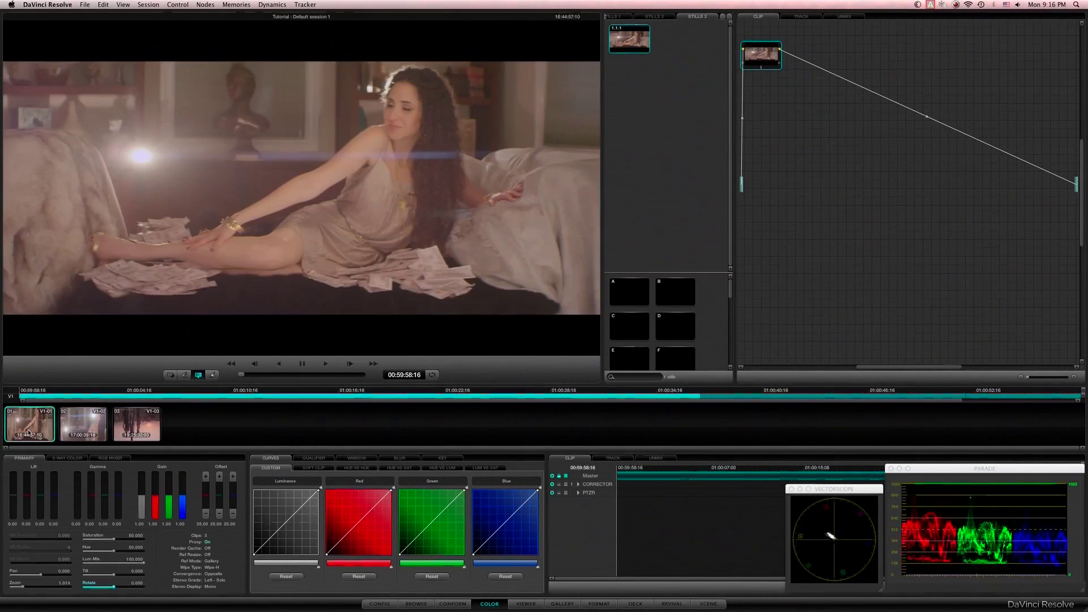